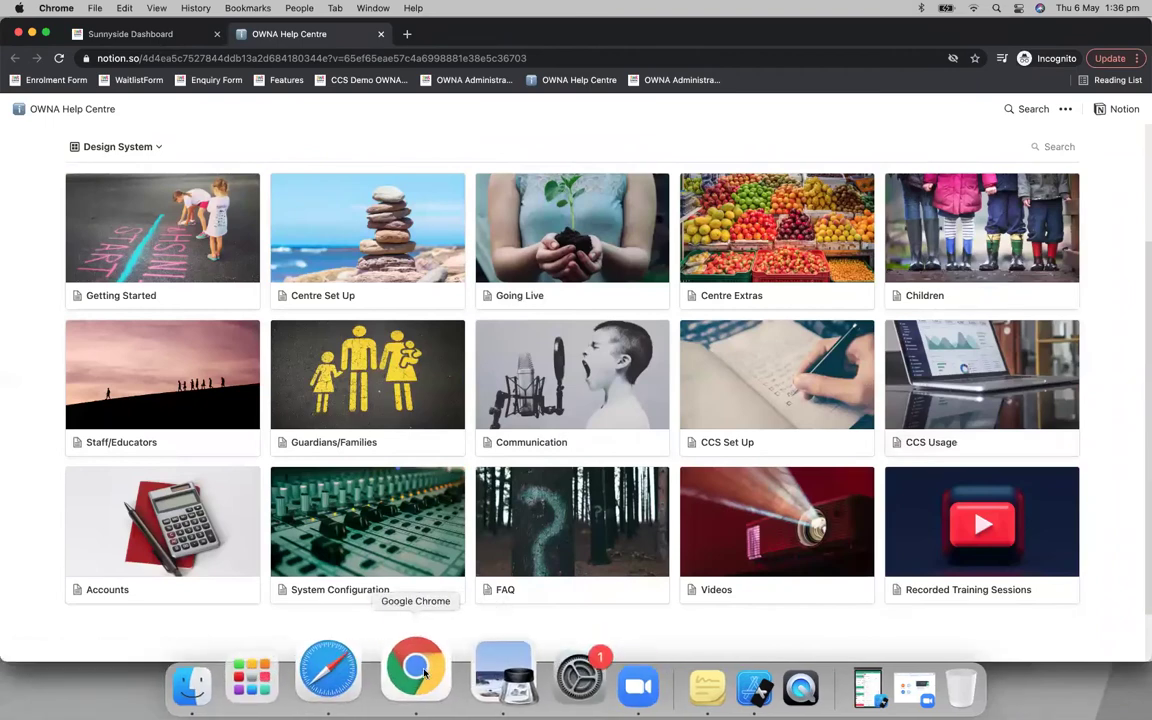
# Check the "What We'll Cover" slide in Preview, return to Chrome and open the CCS Usage page of the OWNA Help Centre
pyautogui.click(474, 677)
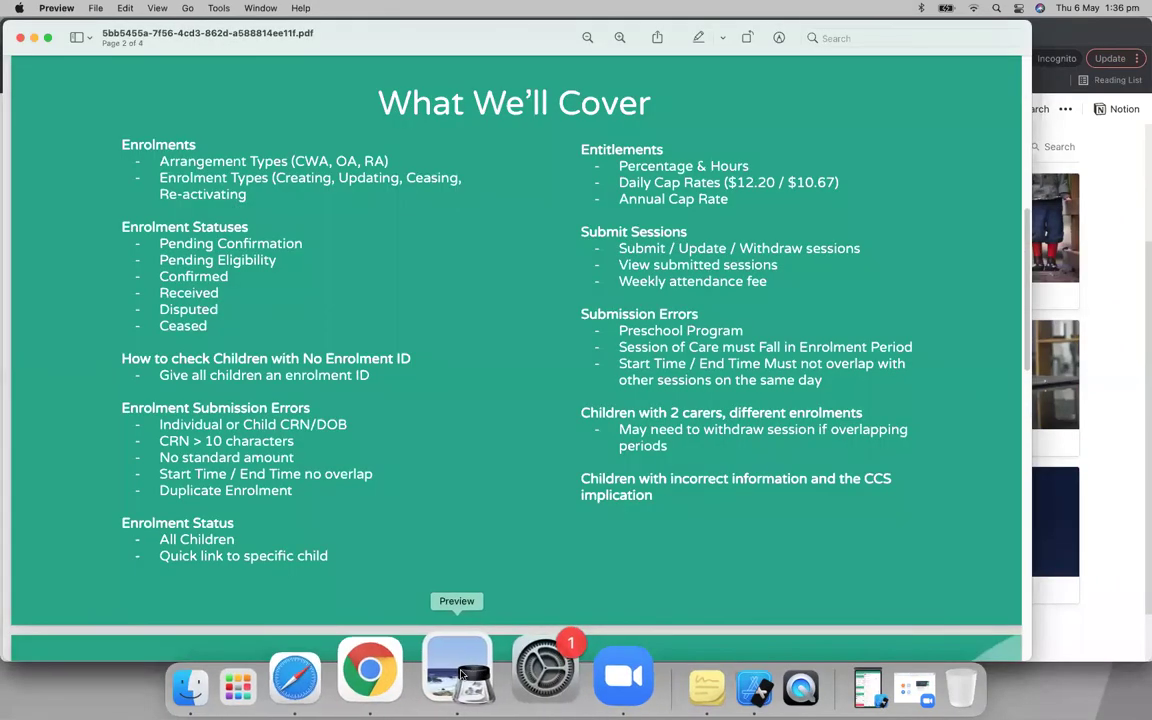
pyautogui.click(412, 685)
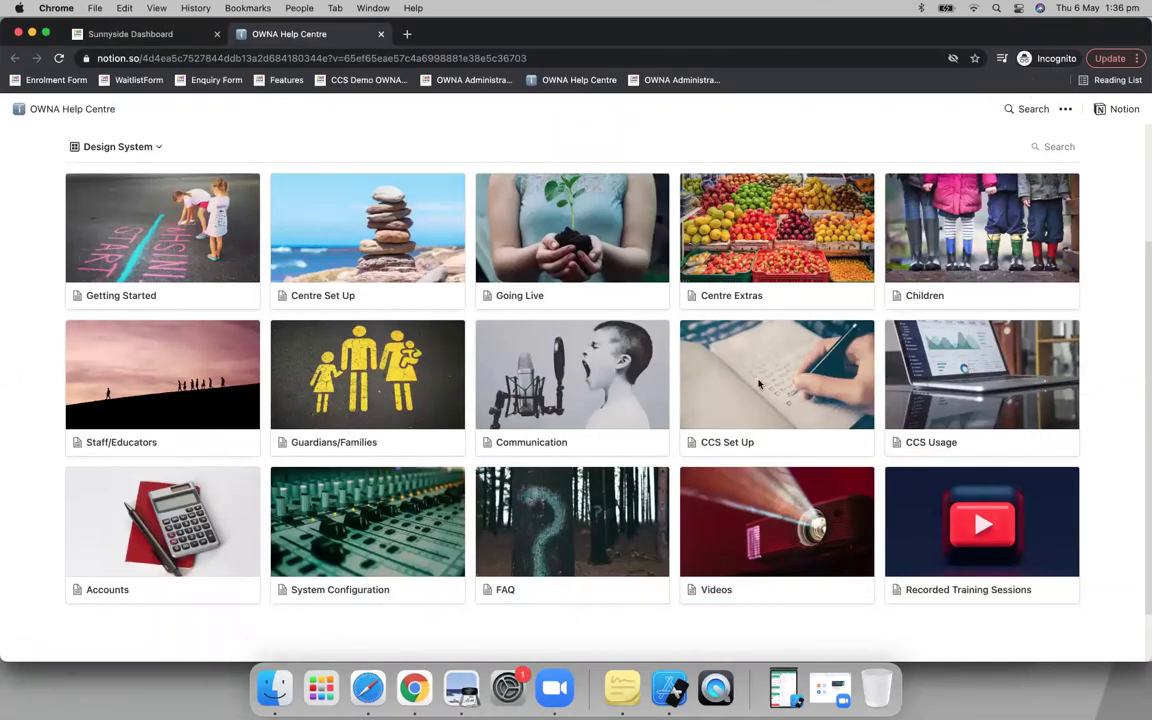
pyautogui.click(893, 380)
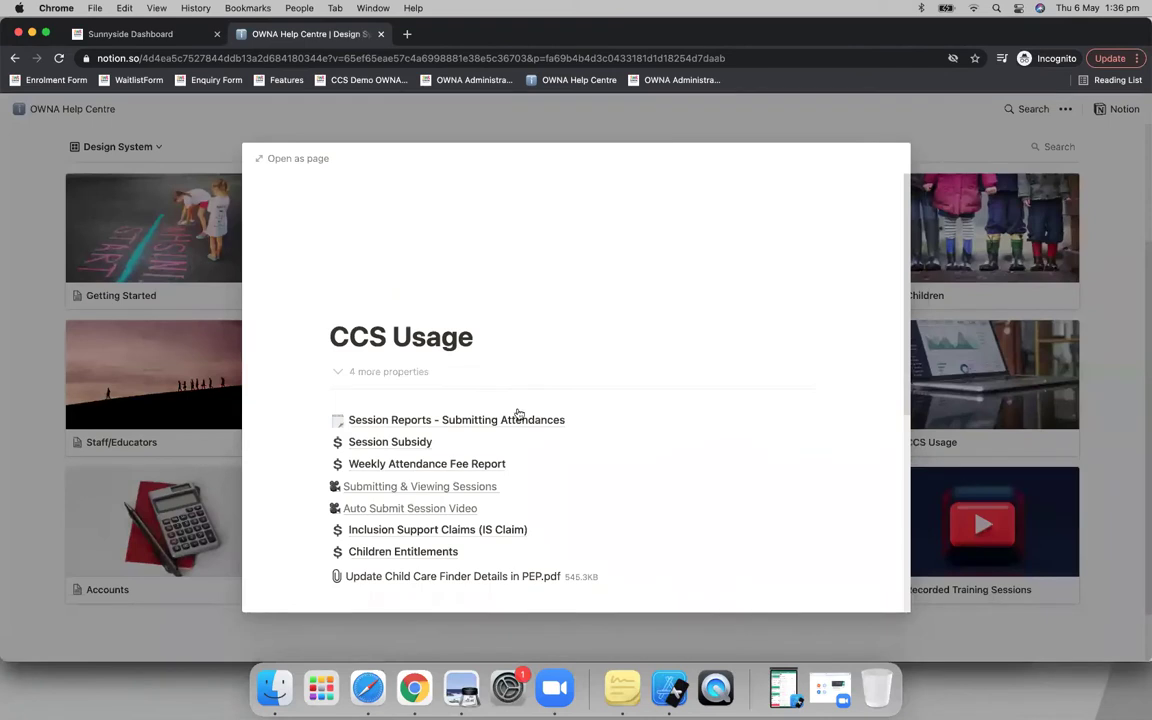
pyautogui.scroll(-6, 518, 411)
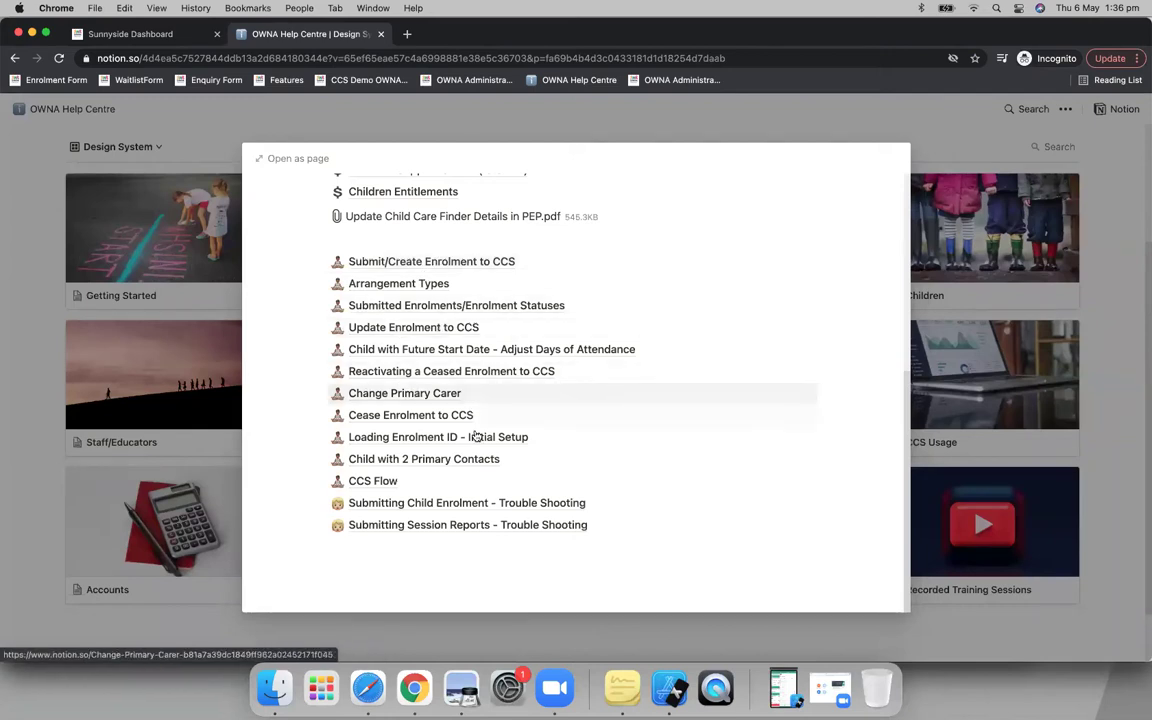
# Open the child enrolment and session reports troubleshooting articles in new tabs, and bring up Submitting Child Enrolment - Trouble Shooting
pyautogui.scroll(1, 454, 512)
pyautogui.keyDown('super'); pyautogui.click(450, 532); pyautogui.keyUp('super')
pyautogui.keyDown('super'); pyautogui.click(450, 541); pyautogui.keyUp('super')
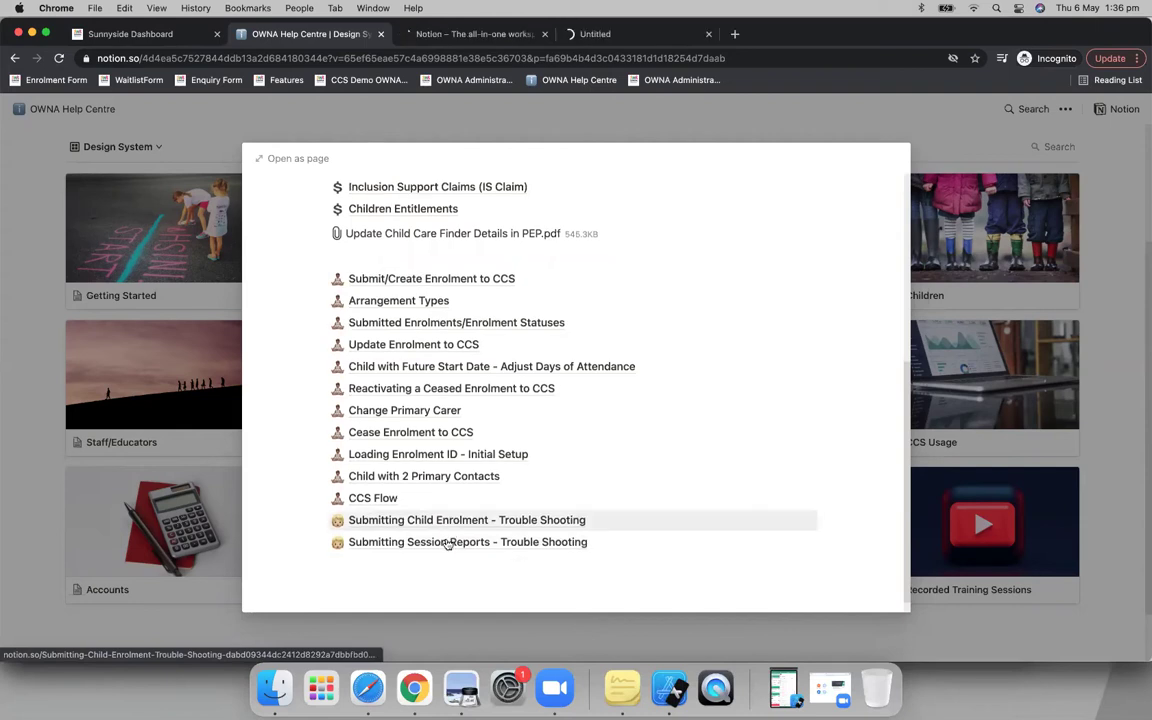
pyautogui.click(543, 34)
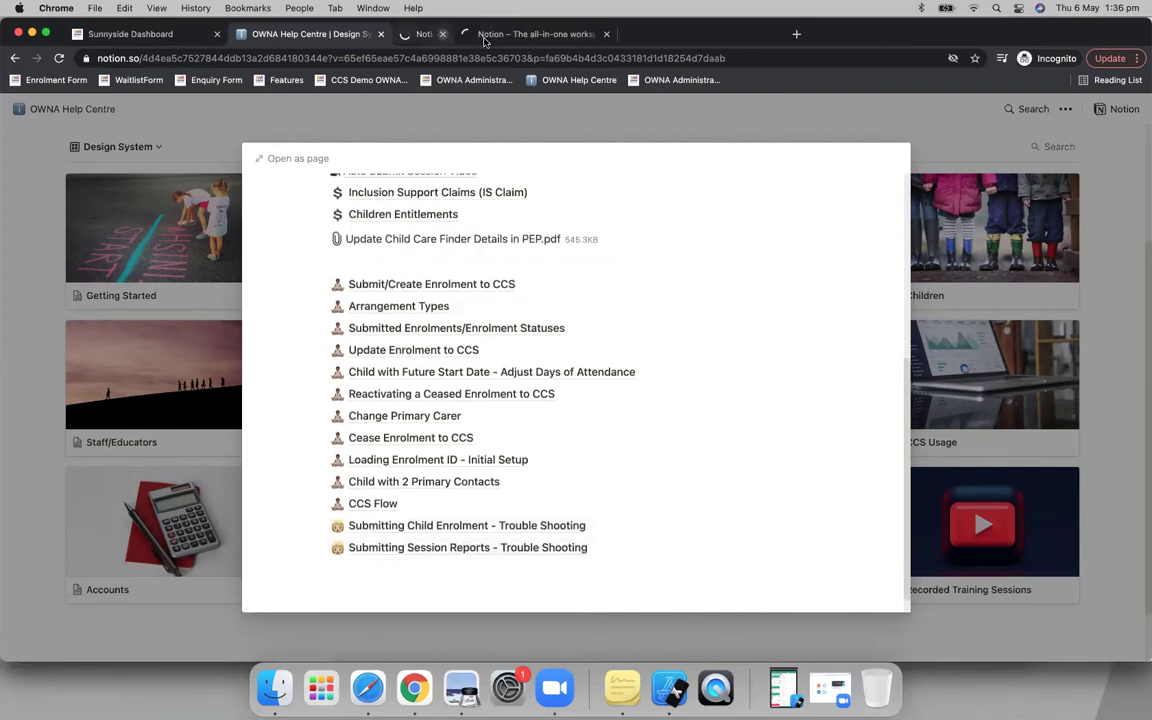
pyautogui.click(490, 33)
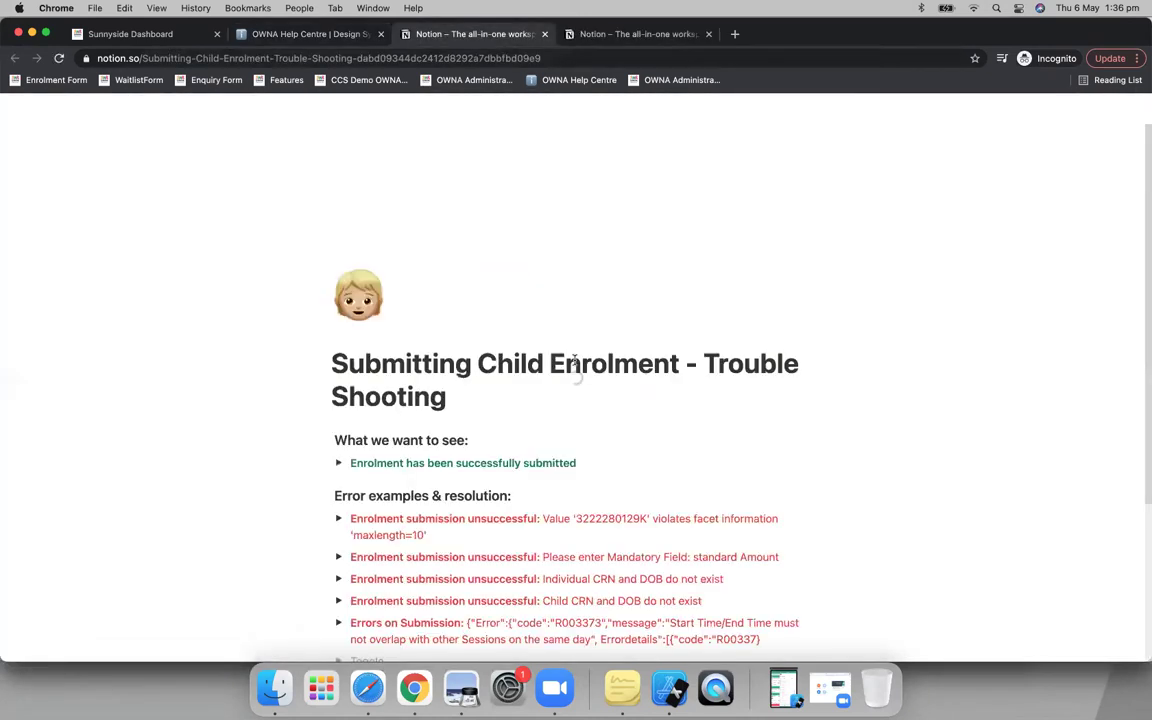
# Expand the 'maxlength=10' enrolment error and highlight the parts of its message
pyautogui.moveTo(577, 406); pyautogui.dragTo(649, 406)
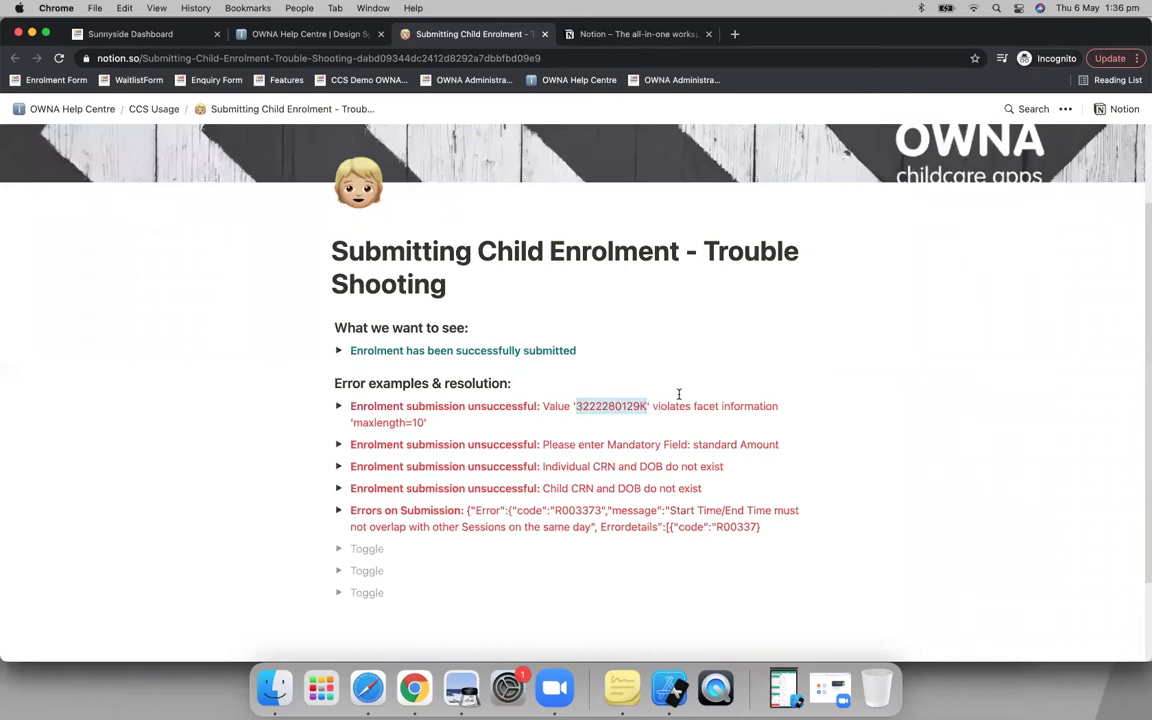
pyautogui.click(339, 407)
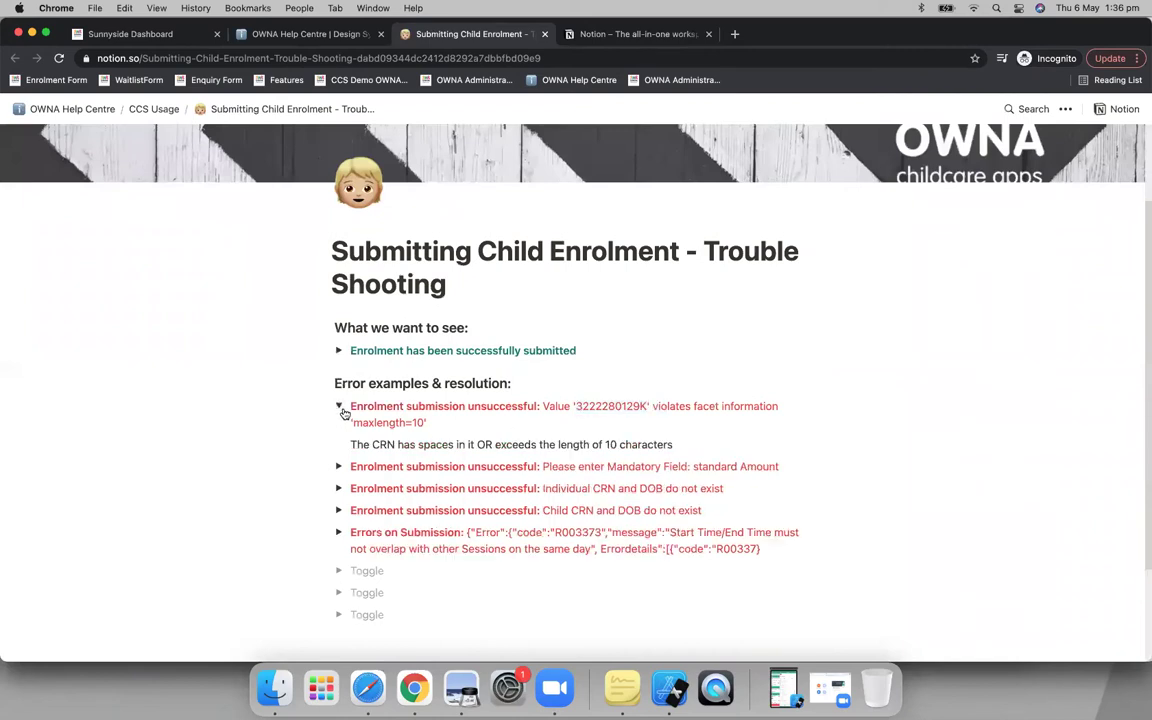
pyautogui.moveTo(589, 406); pyautogui.dragTo(778, 406)
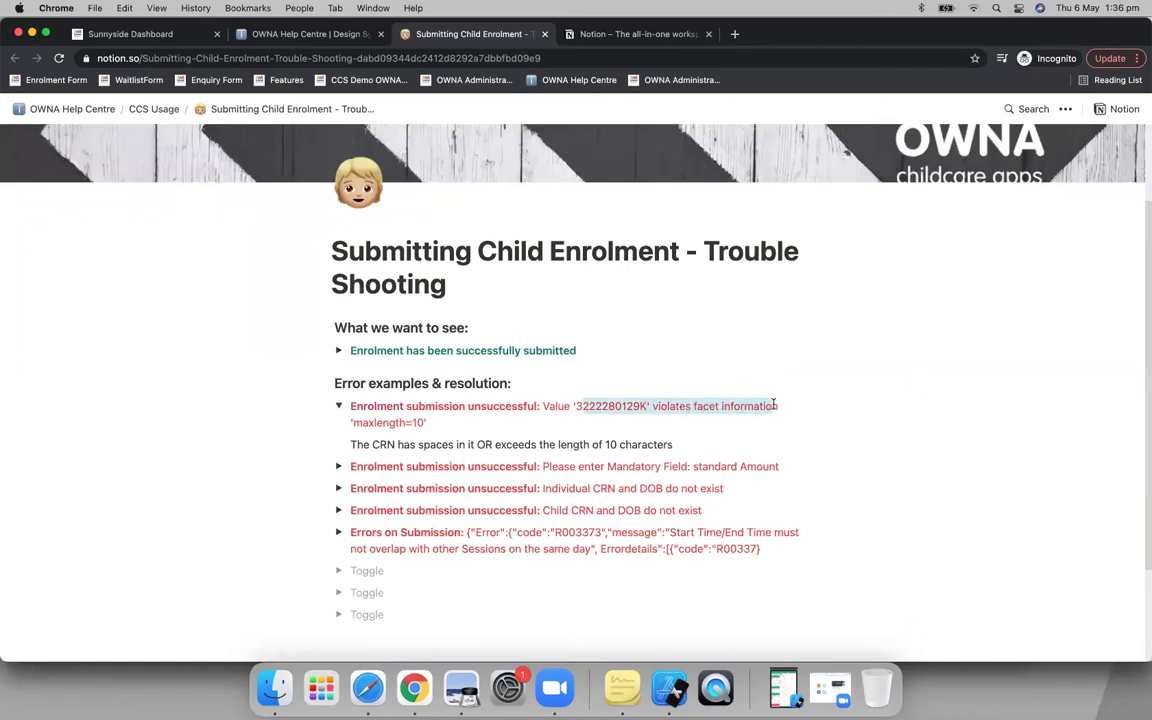
pyautogui.click(550, 409)
pyautogui.moveTo(452, 406); pyautogui.dragTo(778, 406)
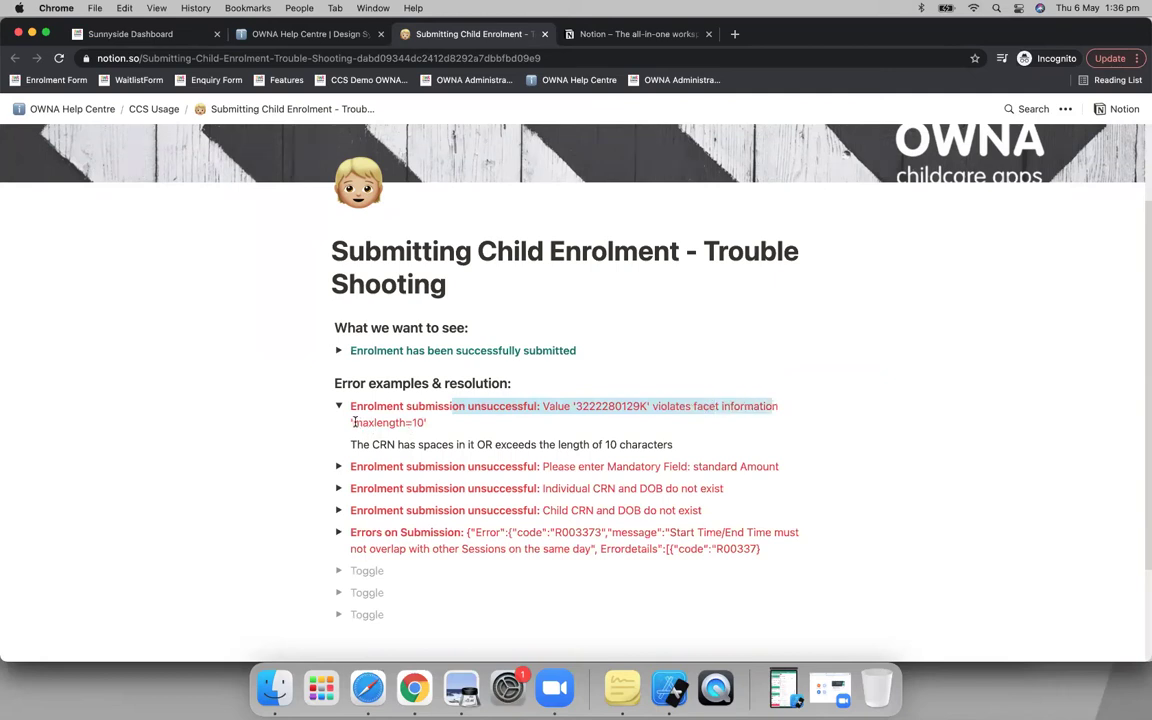
pyautogui.moveTo(352, 423); pyautogui.dragTo(426, 423)
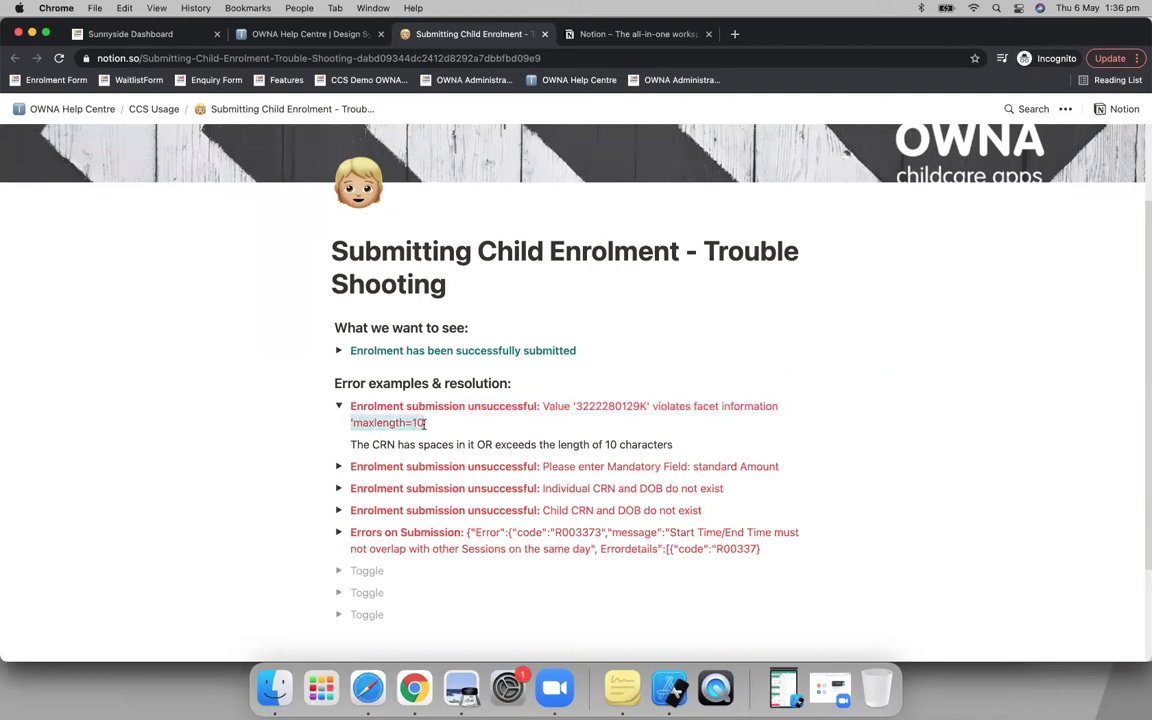
# Highlight the "Errors on Submission" message and its "Start Time/End Time must" wording
pyautogui.moveTo(467, 533); pyautogui.dragTo(763, 549)
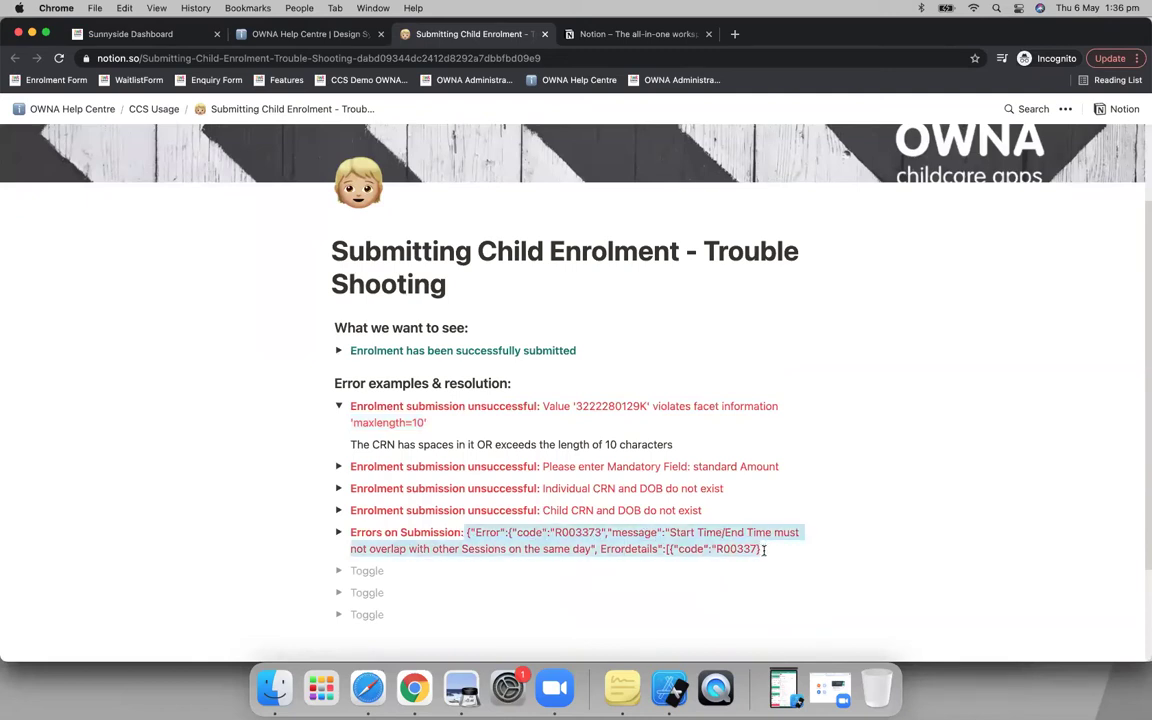
pyautogui.click(479, 537)
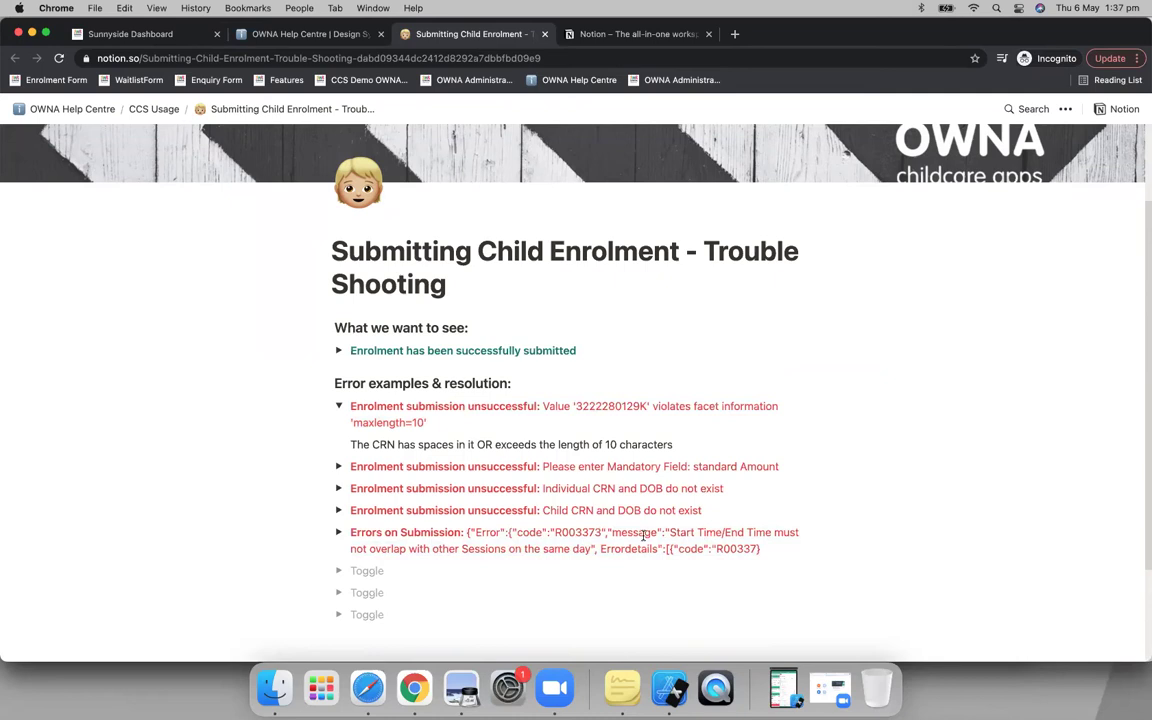
pyautogui.moveTo(668, 532); pyautogui.dragTo(800, 535)
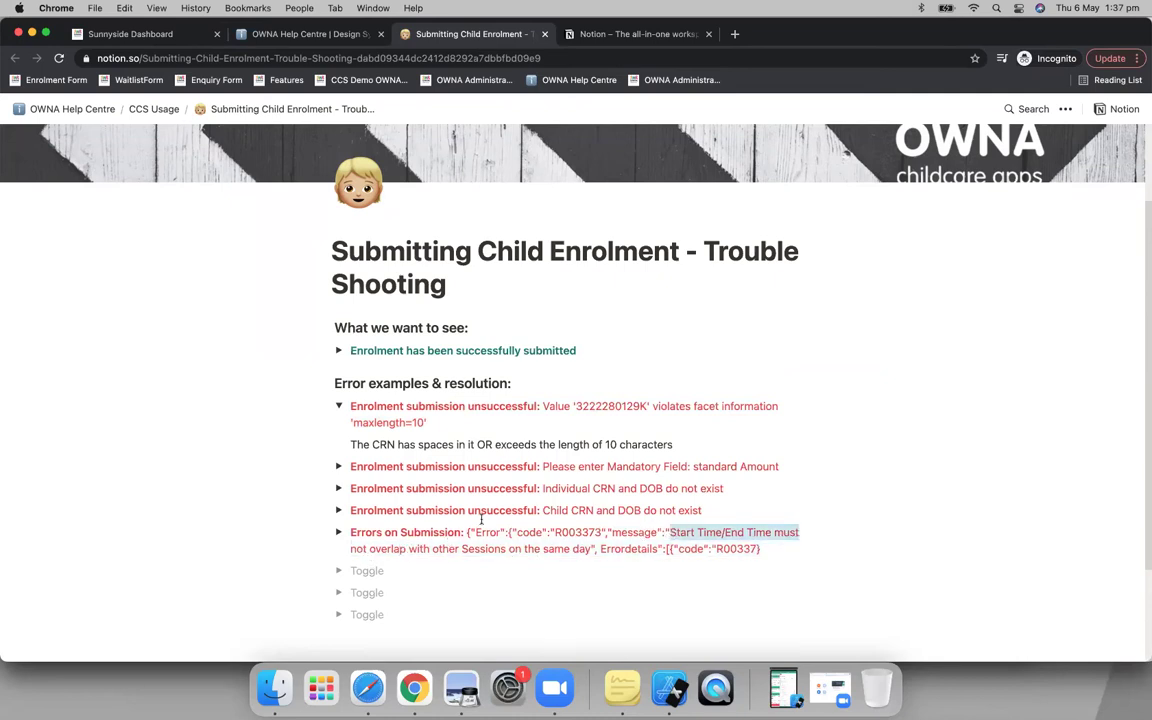
# Highlight 'maxlength=10', the offending CRN value and the explanation beneath the first error example
pyautogui.click(546, 406)
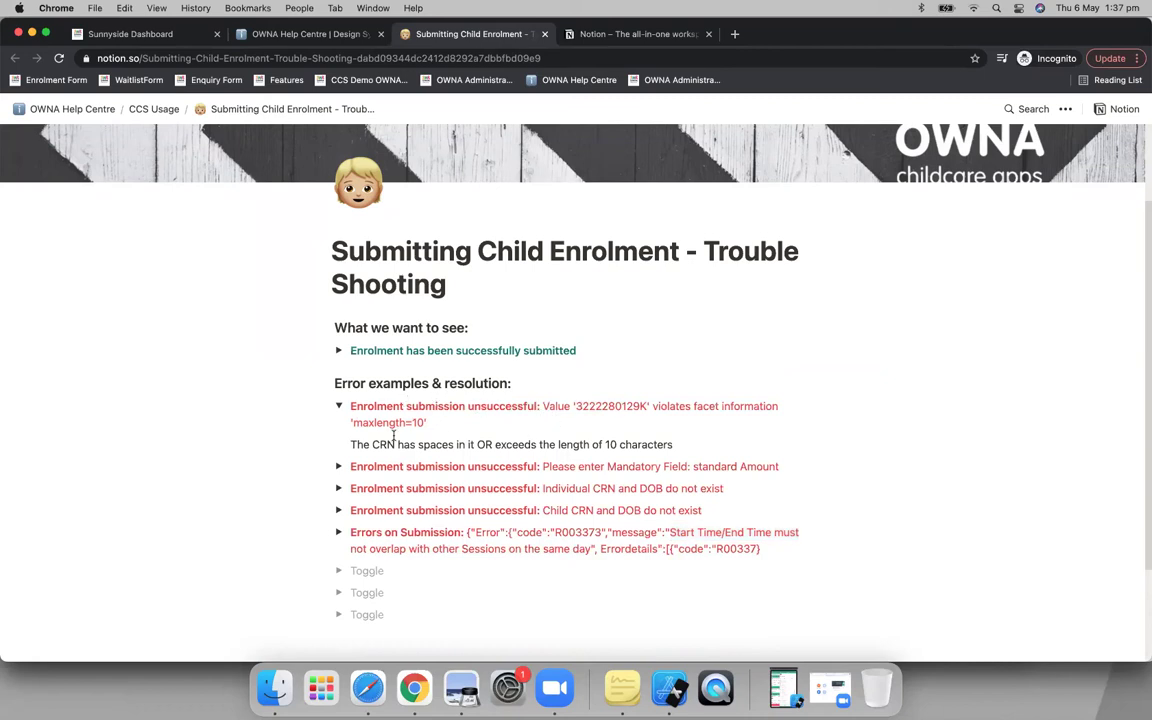
pyautogui.moveTo(357, 422); pyautogui.dragTo(428, 423)
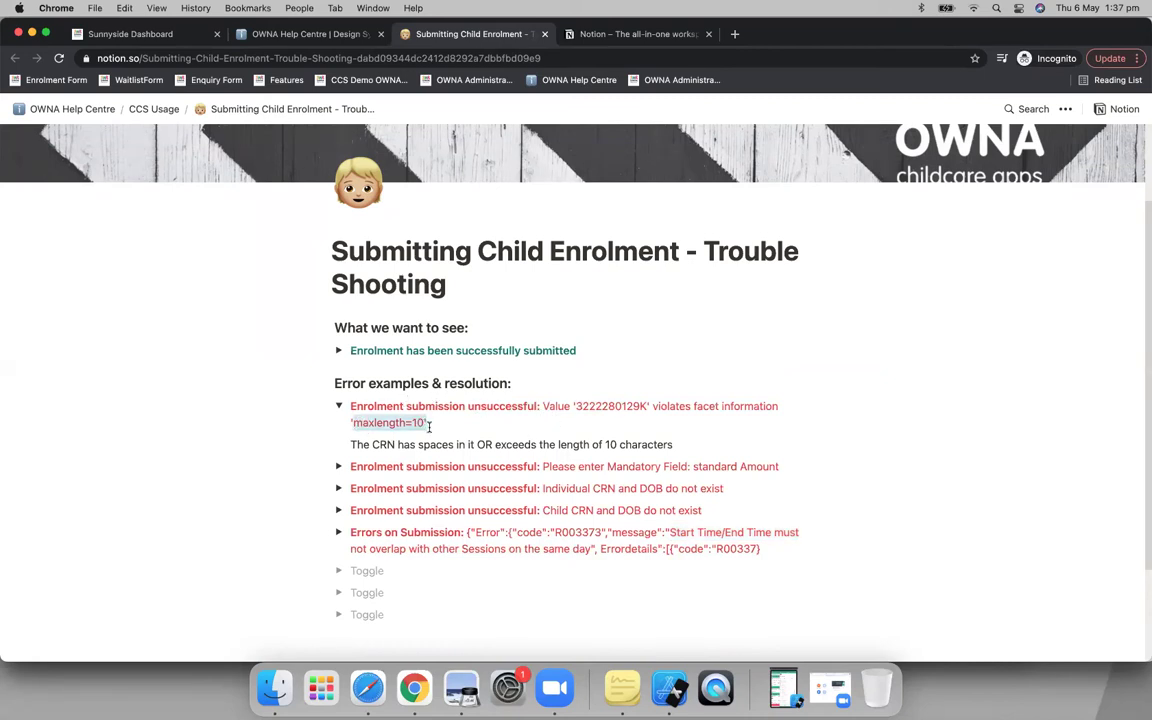
pyautogui.moveTo(576, 406); pyautogui.dragTo(646, 403)
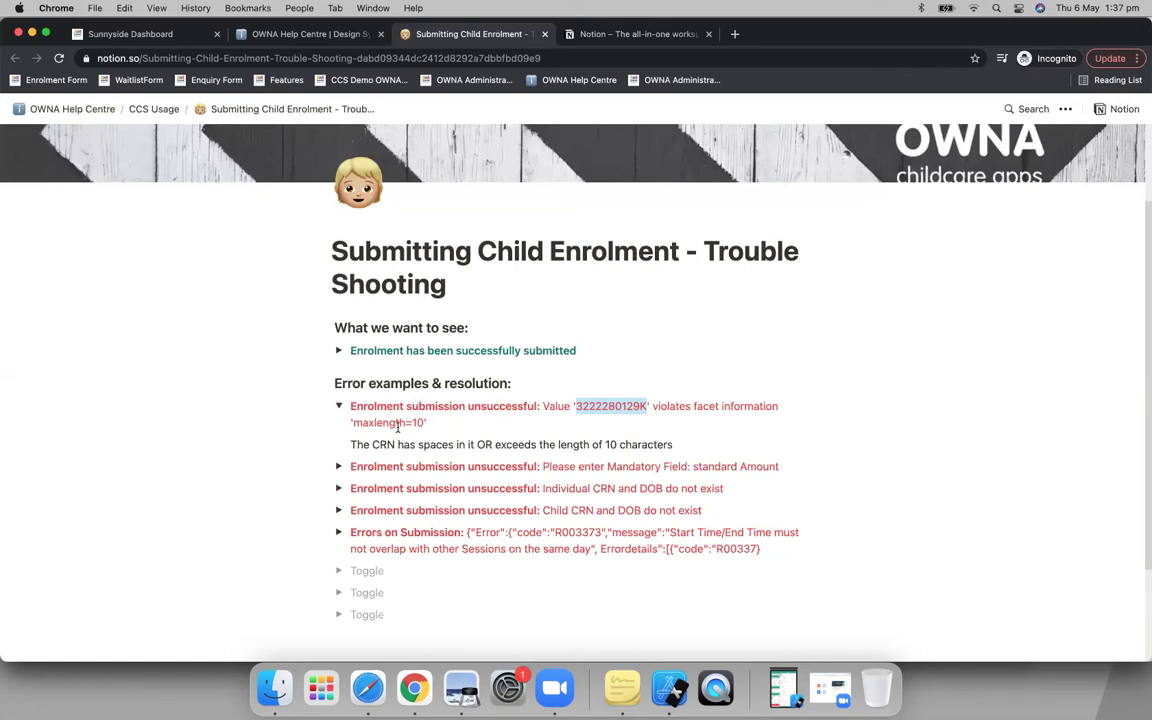
pyautogui.moveTo(352, 444); pyautogui.dragTo(712, 443)
# Expand the "Please enter Mandatory Field: standard Amount" error and highlight "The child is not displaying with a Fee" in its explanation
pyautogui.scroll(-2, 410, 473)
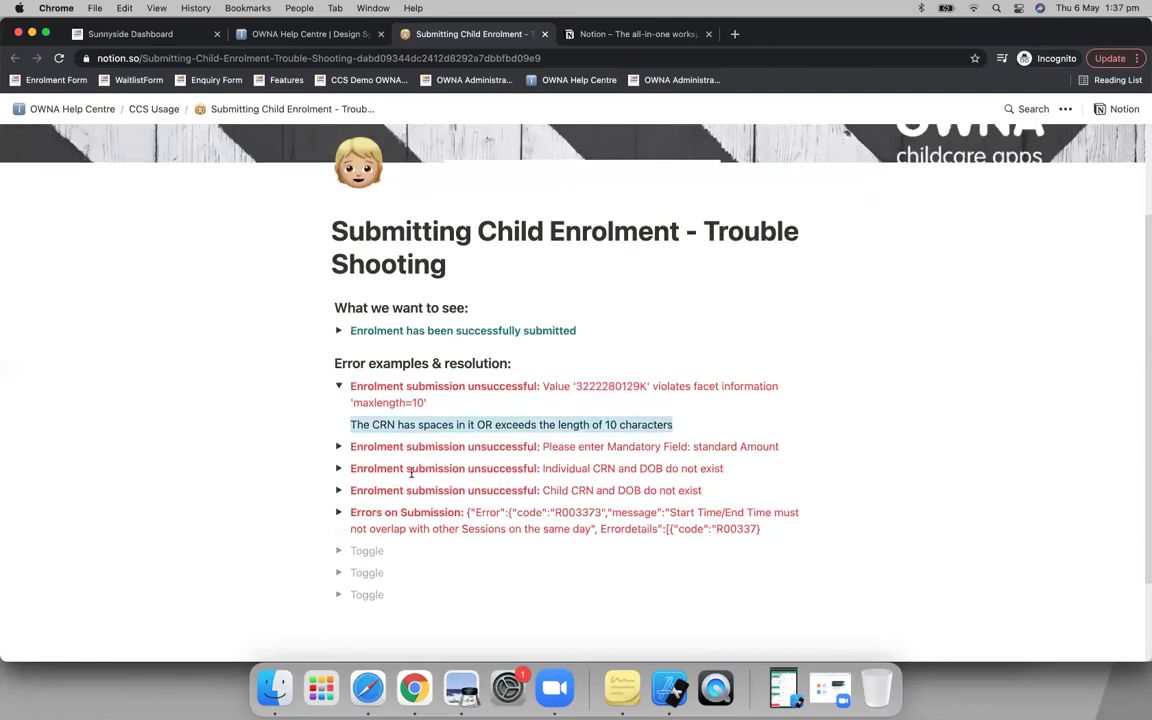
pyautogui.scroll(-5, 657, 438)
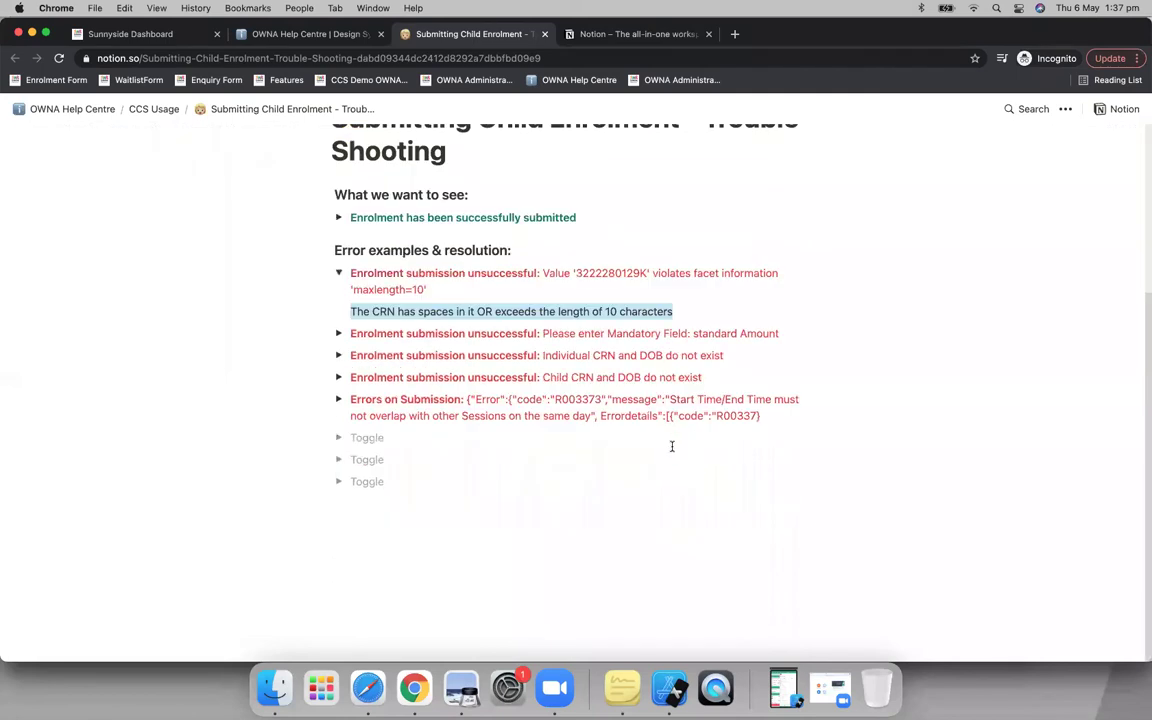
pyautogui.click(740, 338)
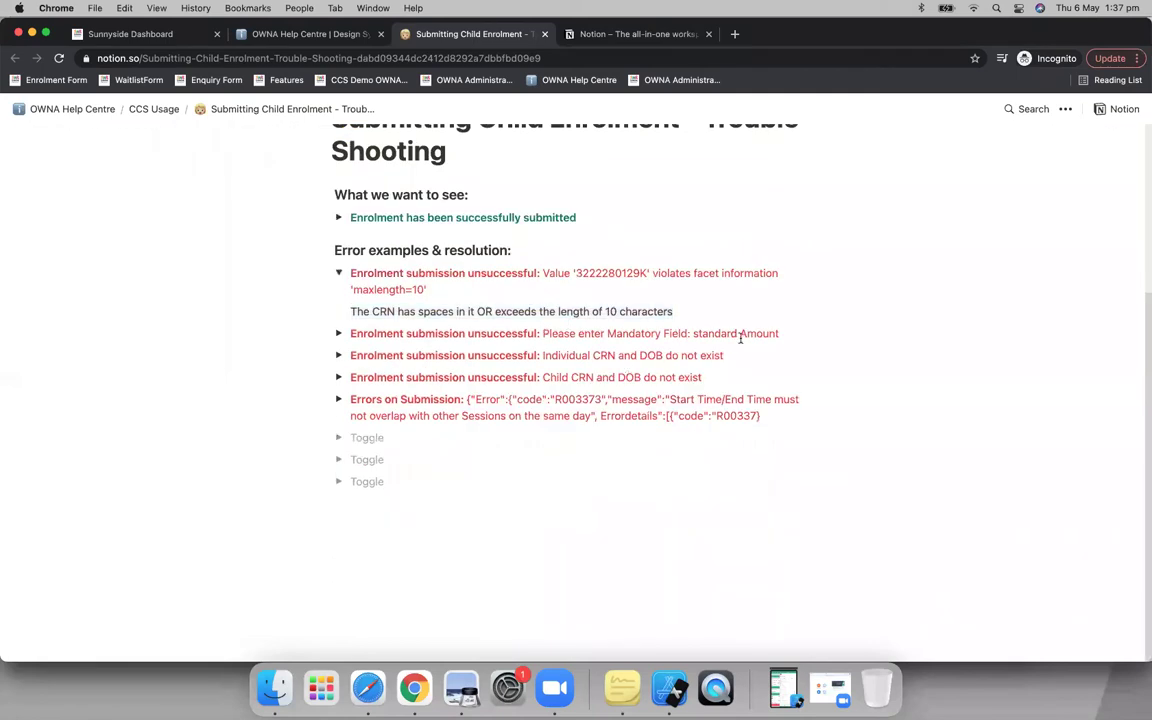
pyautogui.moveTo(781, 334); pyautogui.dragTo(544, 333)
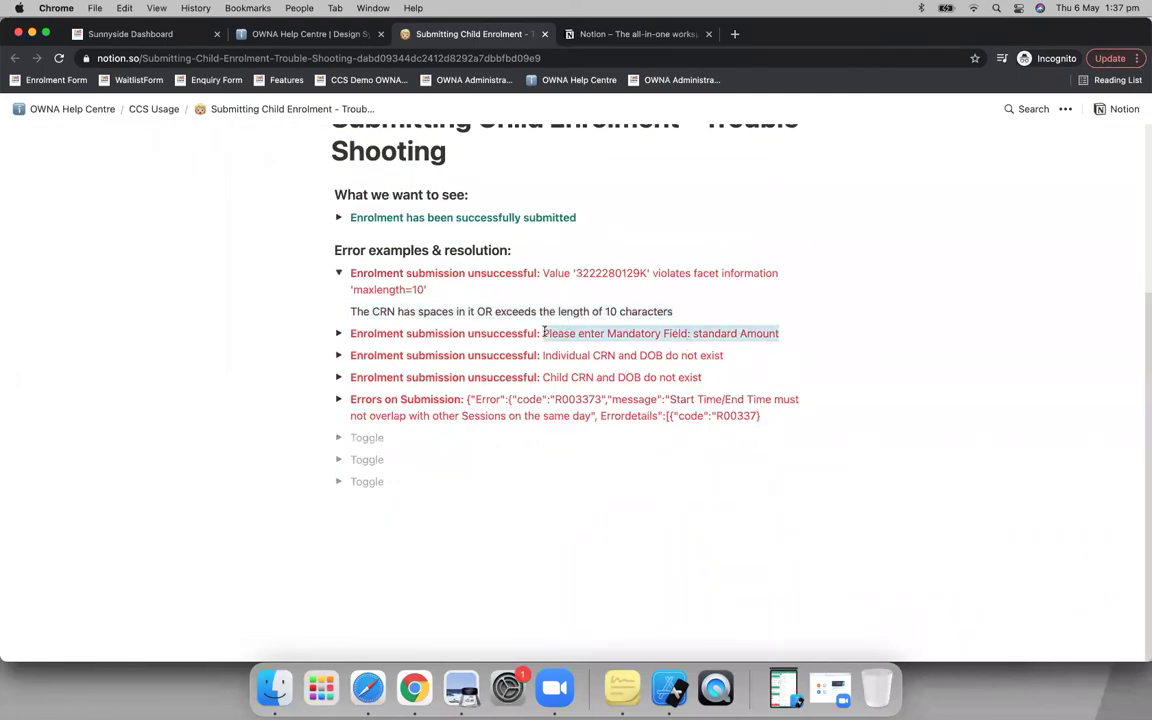
pyautogui.click(338, 333)
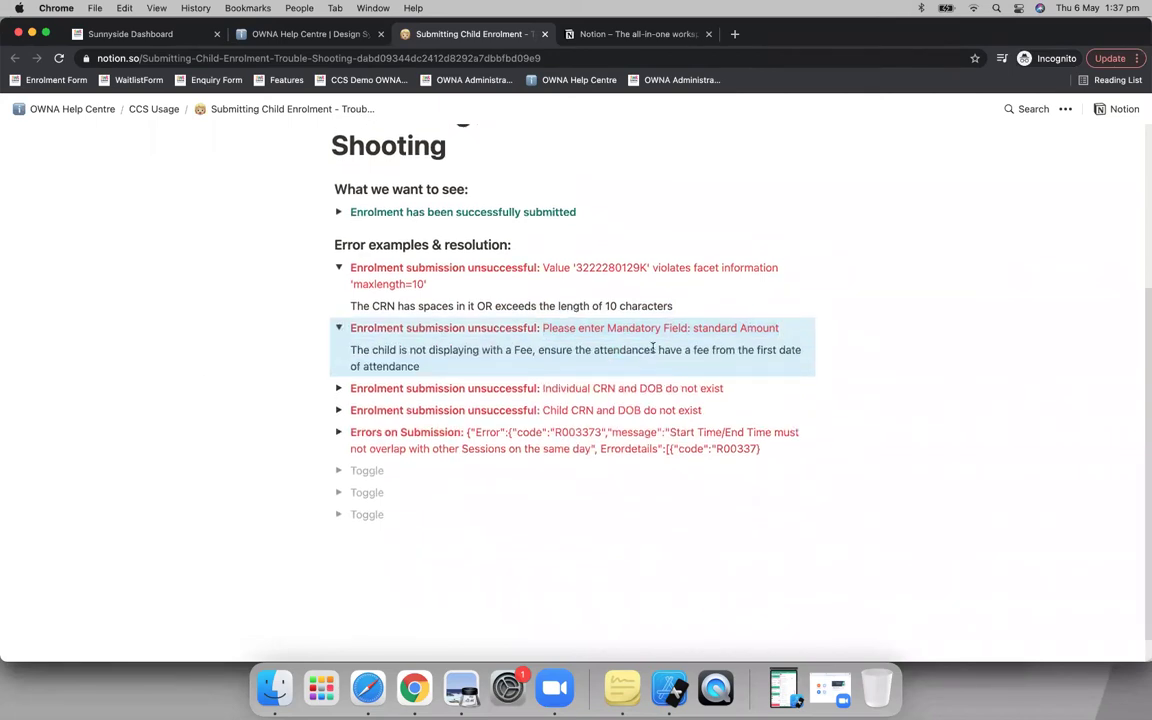
pyautogui.click(412, 347)
pyautogui.moveTo(384, 353); pyautogui.dragTo(536, 352)
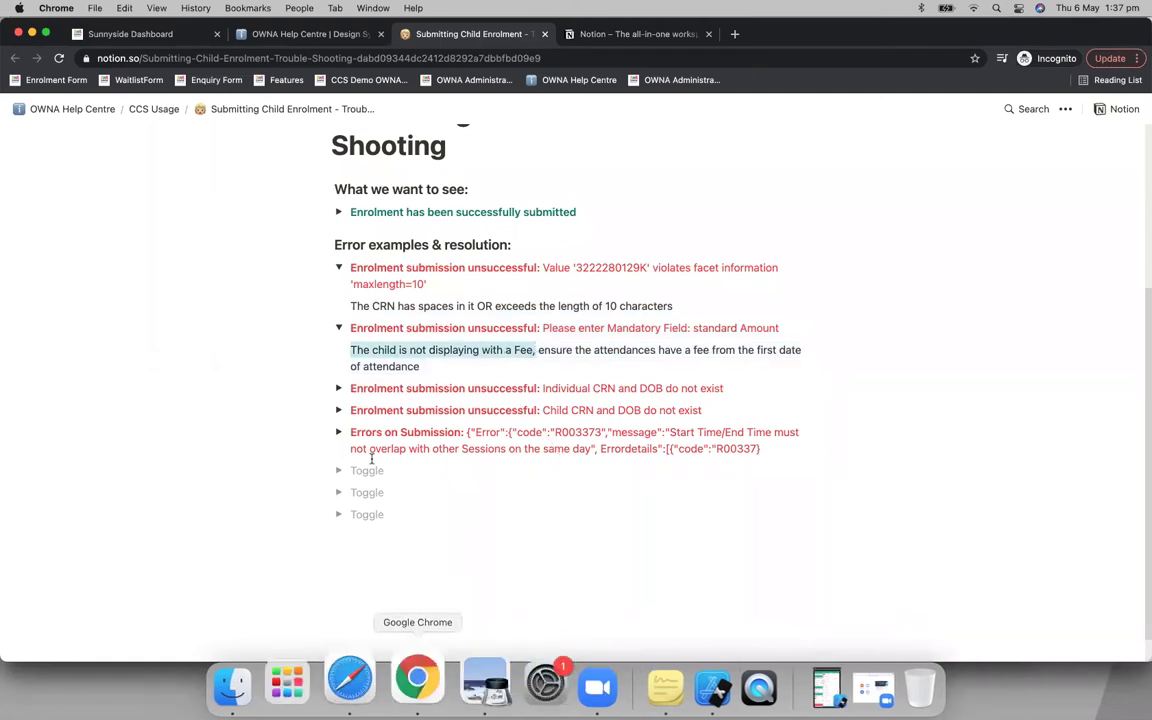
# Switch to the OWNA portal, list all children and open the first child's Room/Current Day(s) Enrolled details
pyautogui.click(412, 673)
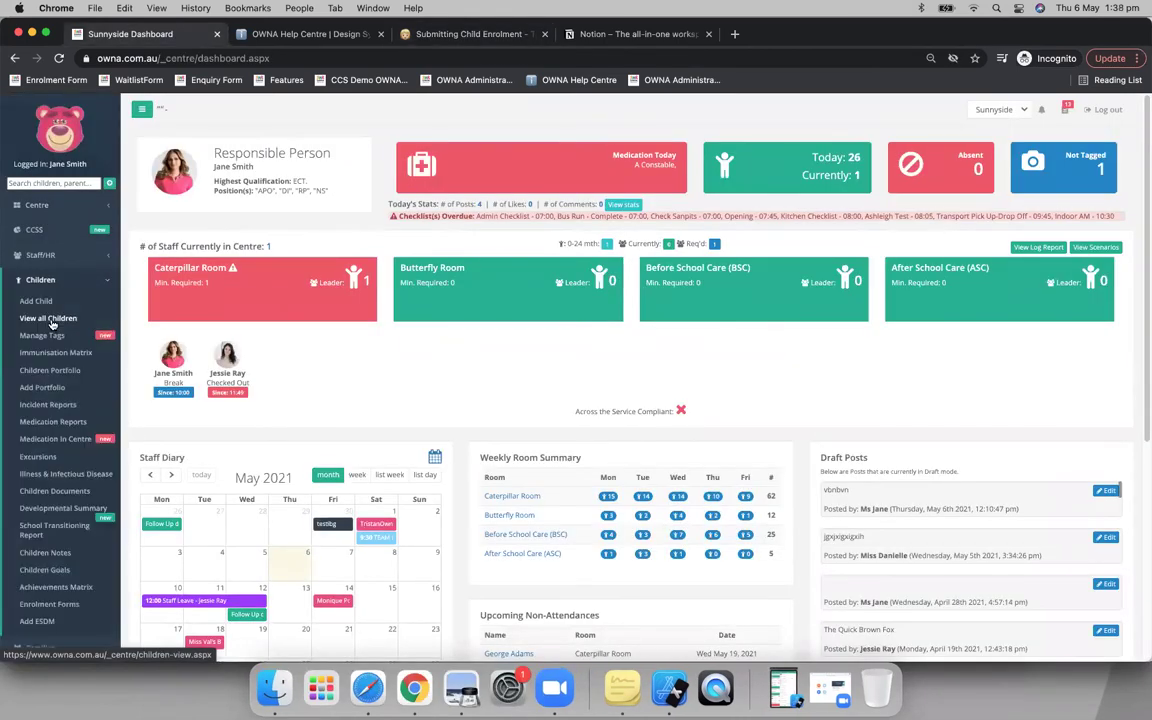
pyautogui.click(48, 318)
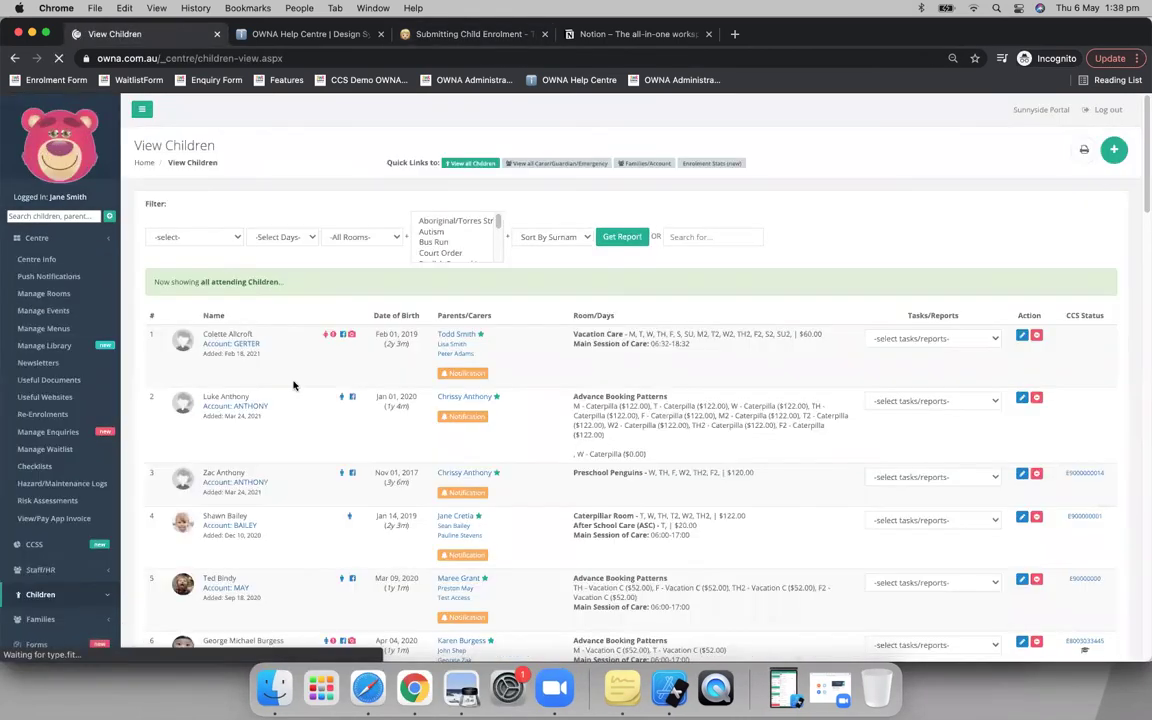
pyautogui.click(237, 304)
pyautogui.click(304, 210)
# Clear the child's Vacation Care session fee, leaving the Session Fee field empty
pyautogui.click(845, 264)
pyautogui.press('BackSpace')
pyautogui.click(811, 330)
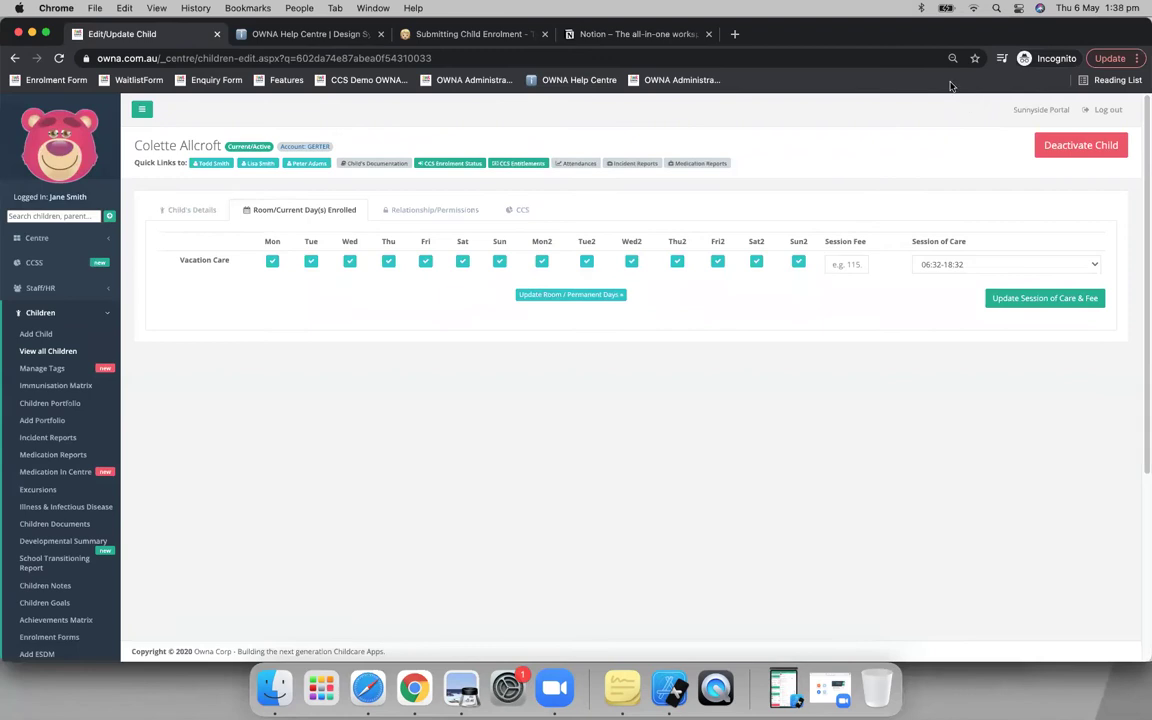
pyautogui.click(845, 264)
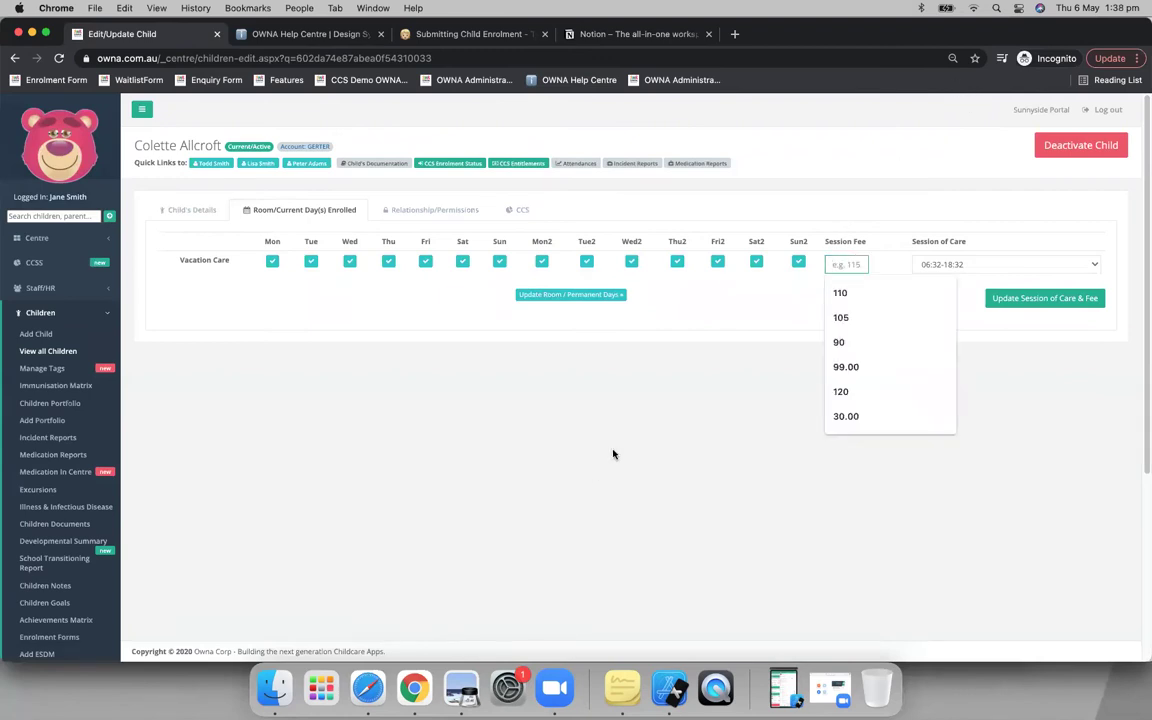
# Return to the child enrolment troubleshooting article and highlight the advice on attendances under the standard Amount error
pyautogui.click(474, 33)
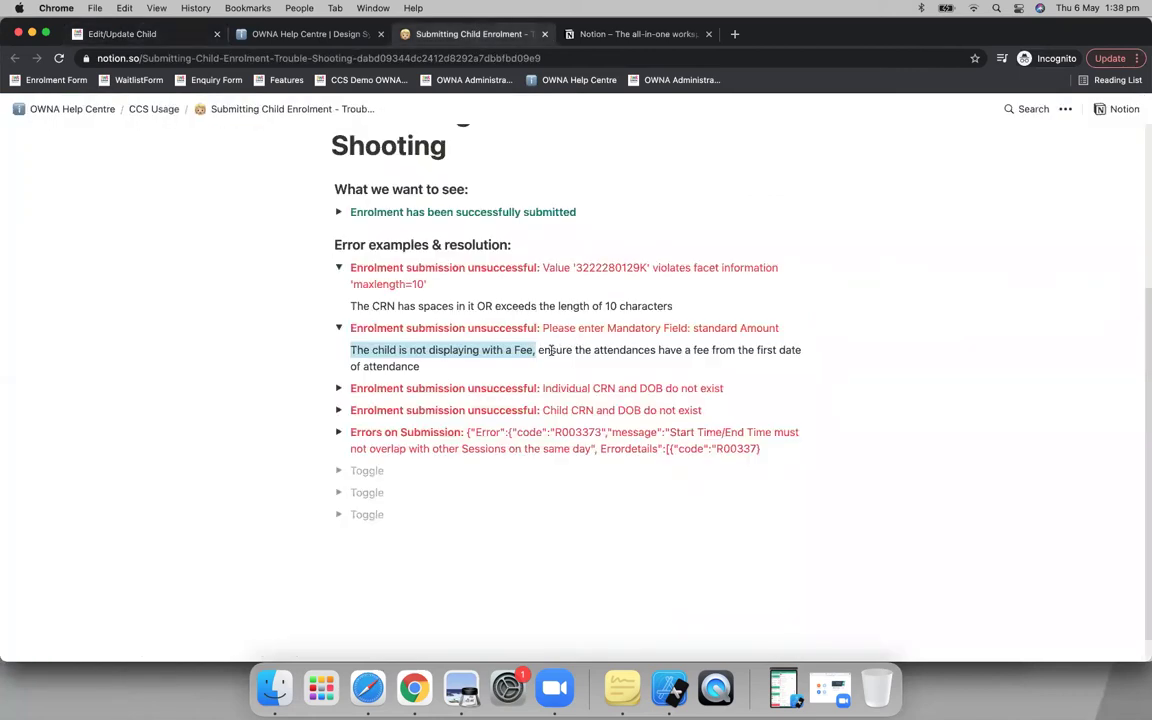
pyautogui.click(540, 350)
pyautogui.moveTo(540, 350); pyautogui.dragTo(616, 345)
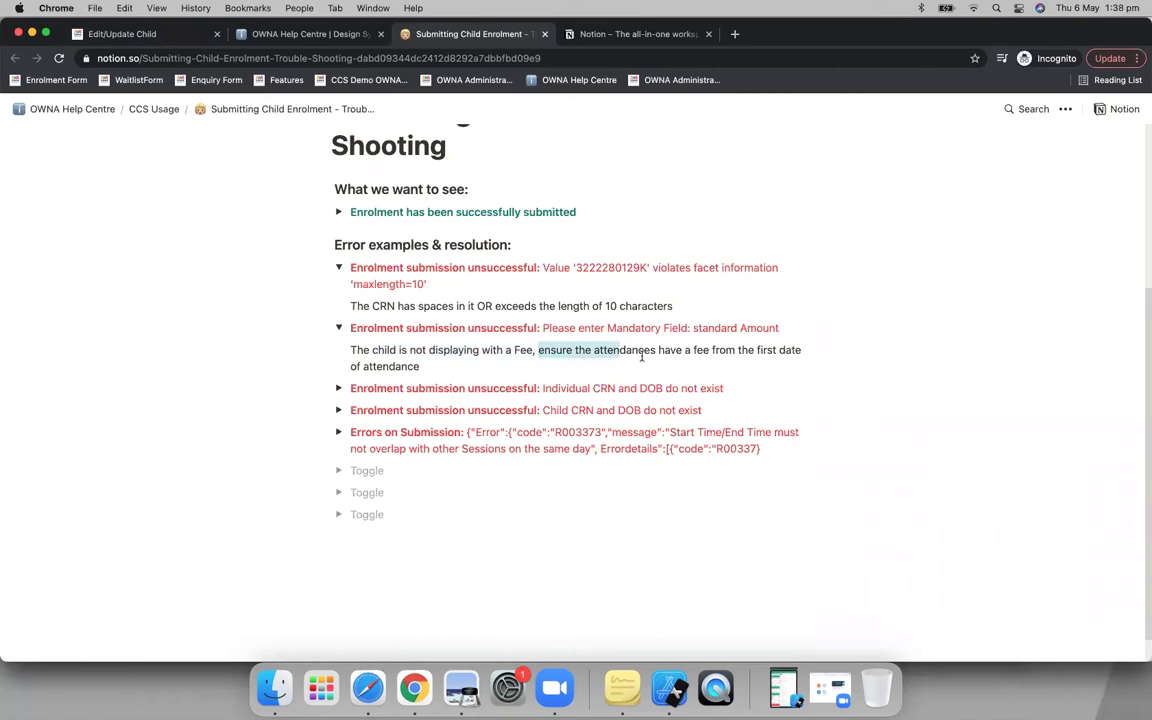
pyautogui.click(627, 358)
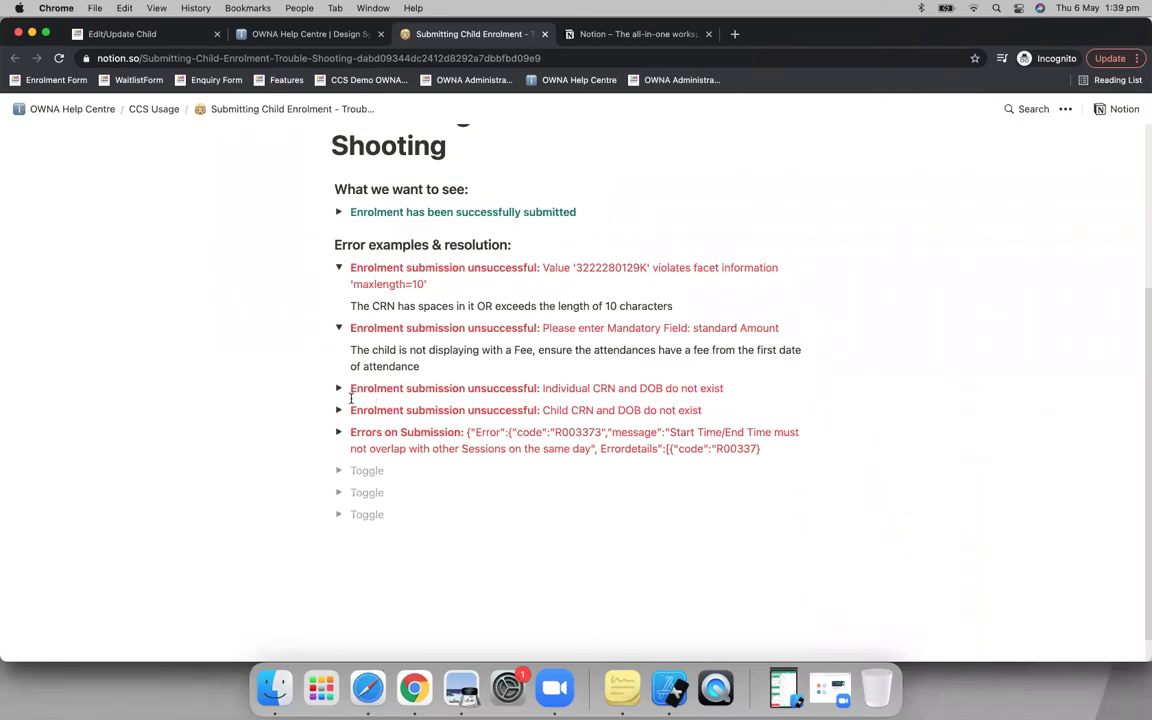
# Expand the explanations for the "Individual CRN and DOB do not exist" and "Child CRN and DOB do not exist" errors
pyautogui.click(339, 388)
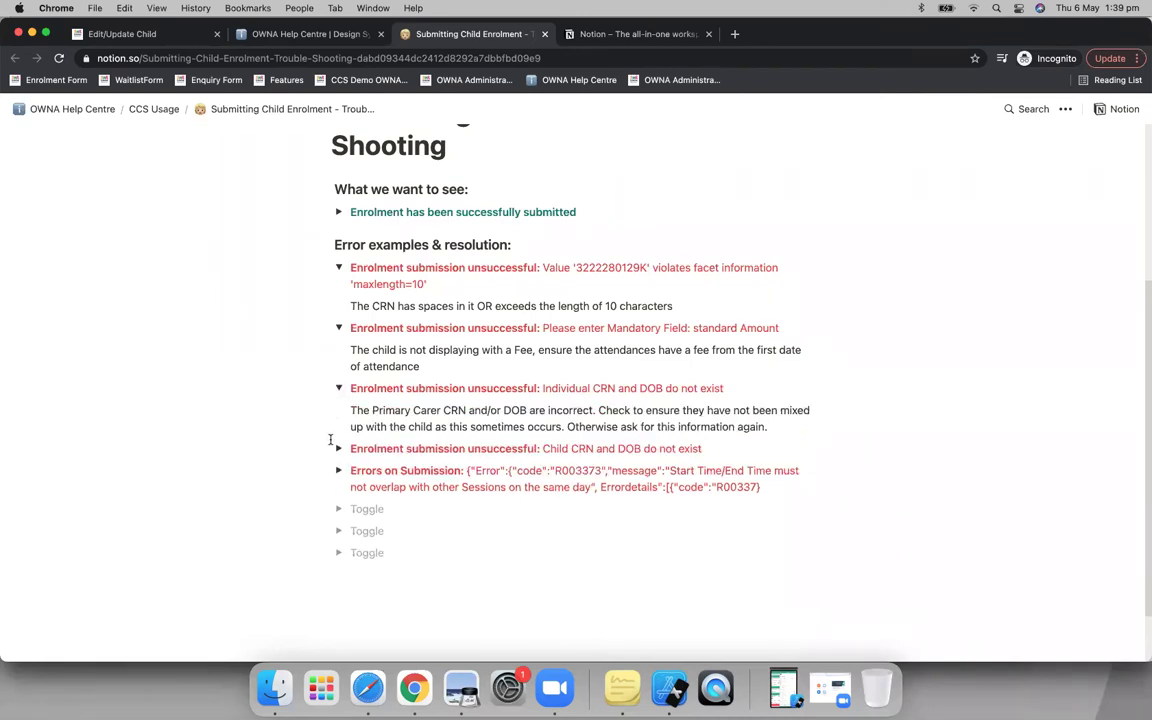
pyautogui.click(339, 449)
pyautogui.scroll(-2, 610, 413)
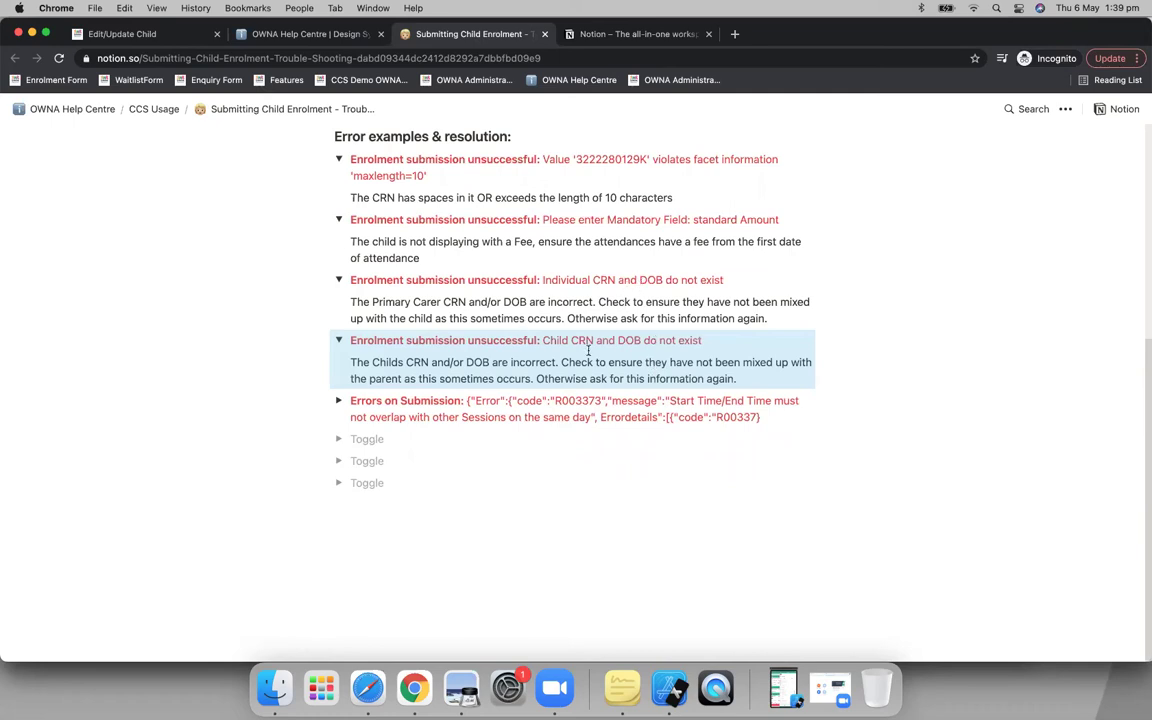
# Highlight "Individual" and "Child" in the two CRN and DOB error messages to compare them
pyautogui.moveTo(331, 287); pyautogui.dragTo(287, 289)
pyautogui.click(296, 289)
pyautogui.moveTo(543, 280); pyautogui.dragTo(598, 284)
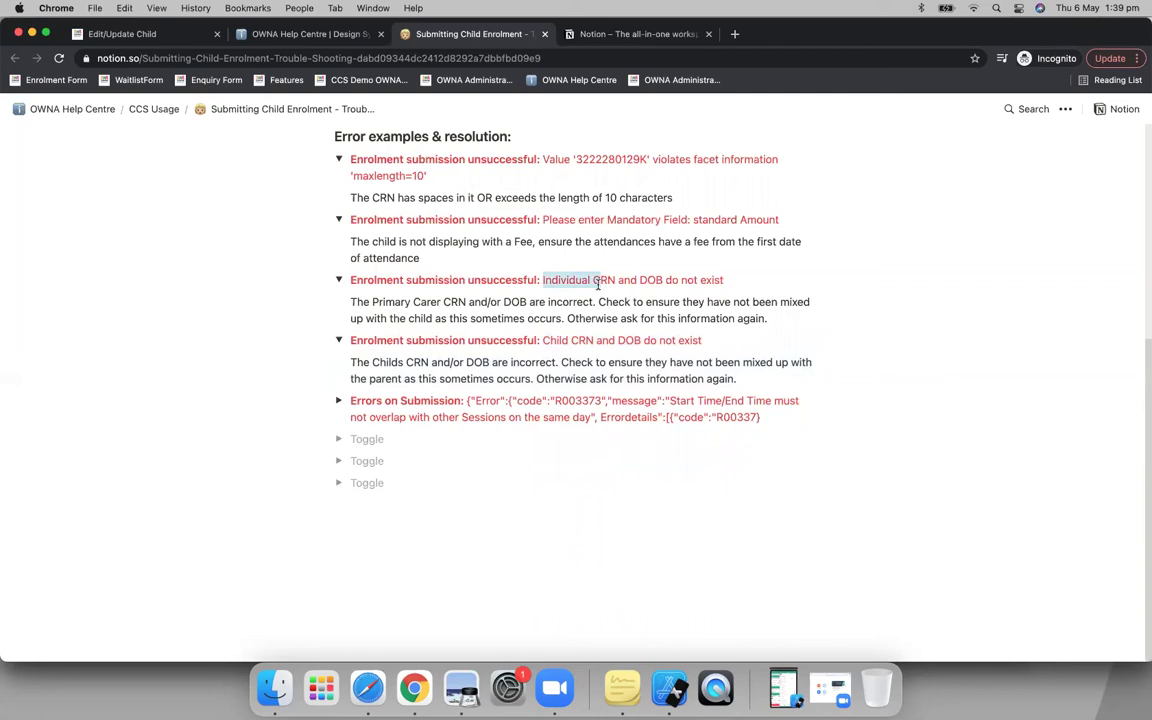
pyautogui.doubleClick(555, 340)
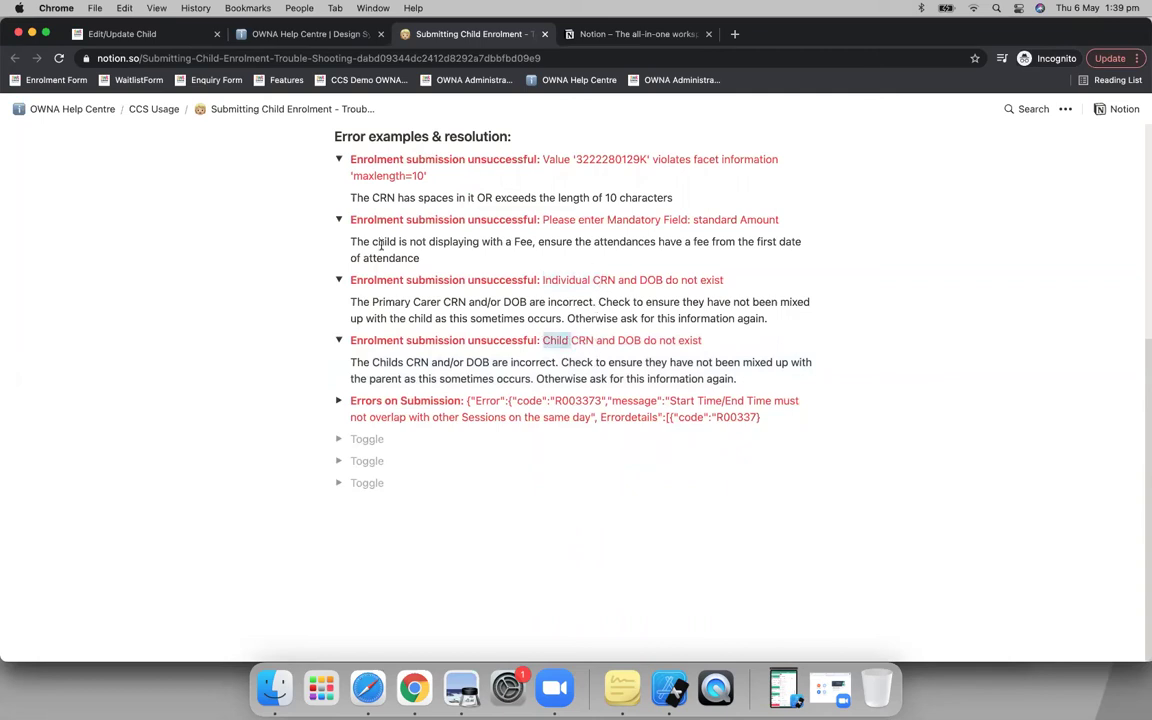
# Open the child's first linked carer profile in a new tab from the child's record and show its CCS details
pyautogui.click(140, 35)
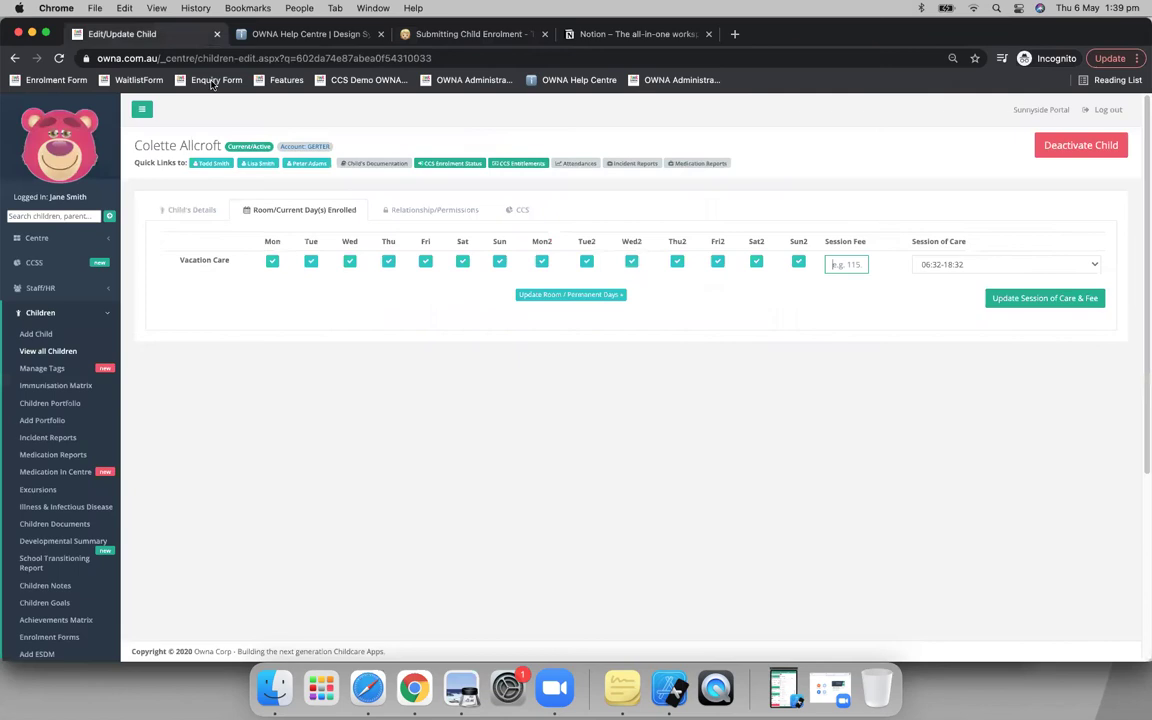
pyautogui.scroll(-1, 209, 166)
pyautogui.keyDown('super'); pyautogui.click(209, 164); pyautogui.keyUp('super')
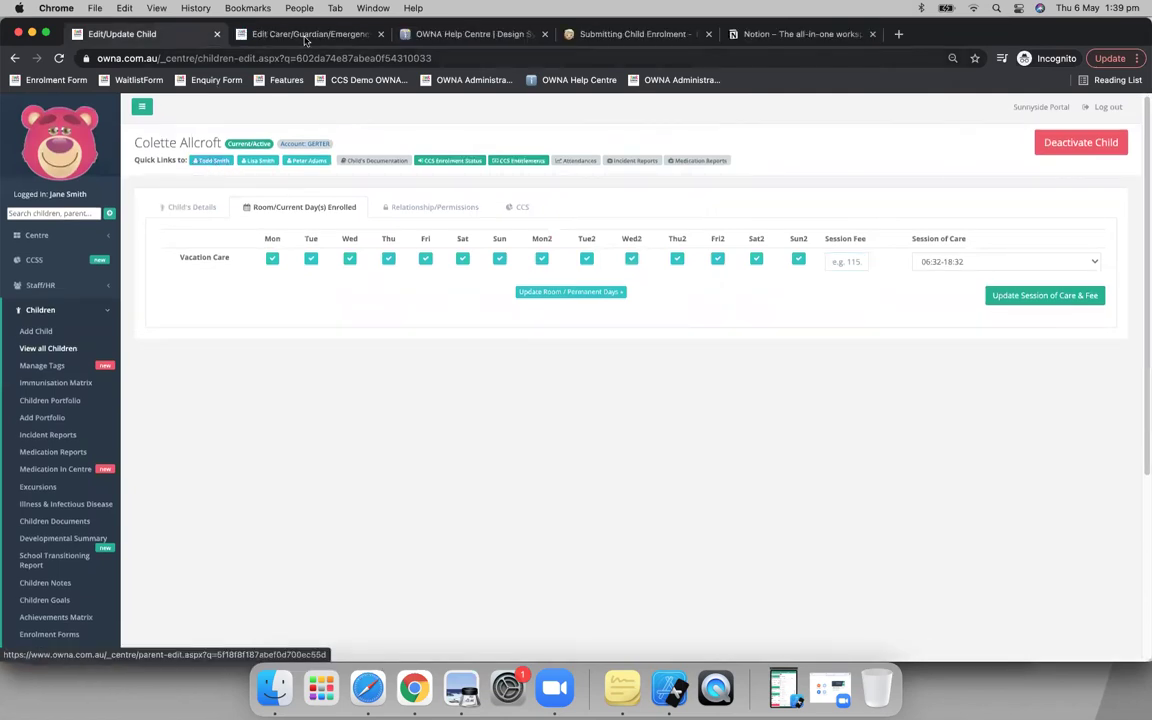
pyautogui.click(276, 36)
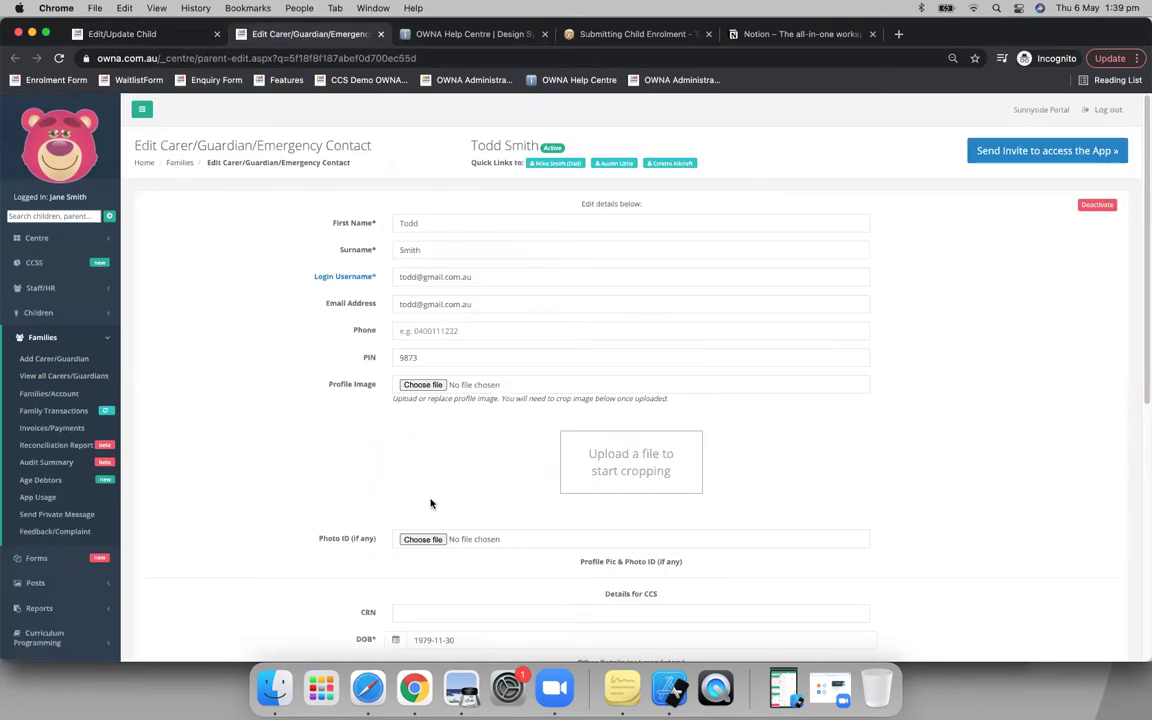
pyautogui.scroll(-3, 432, 504)
# Try entering a sample number as the carer's CRN, and leave the CRN field empty
pyautogui.click(462, 508)
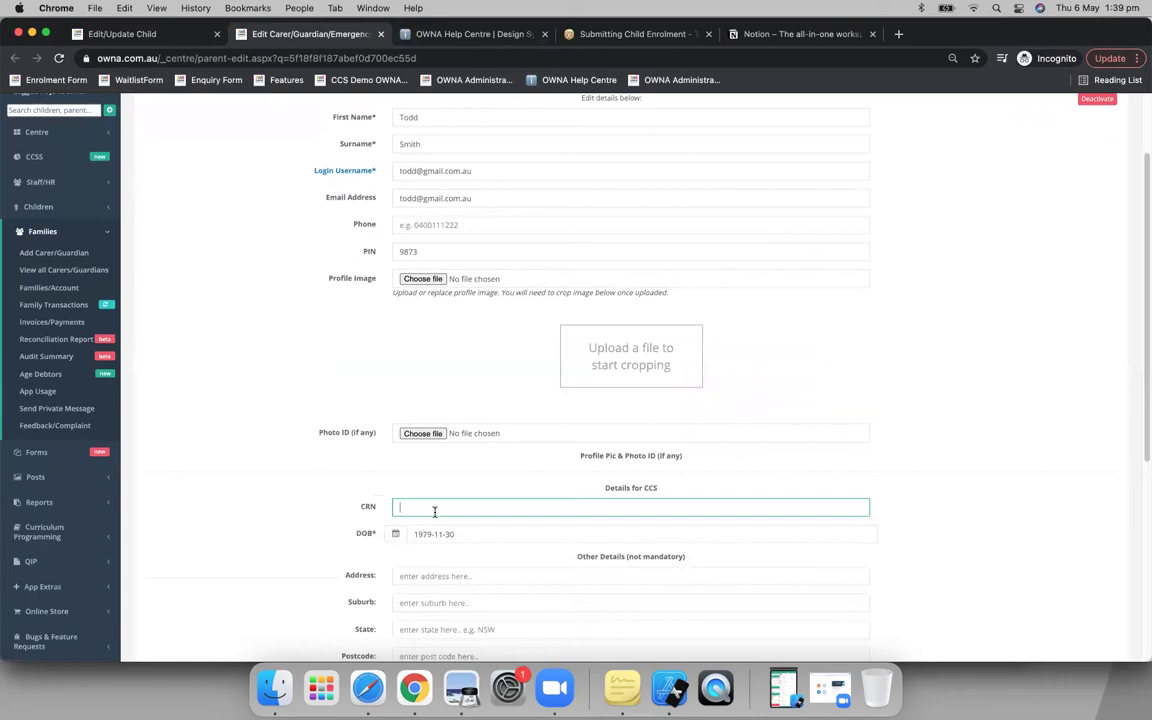
pyautogui.write('334')
pyautogui.tripleClick(421, 507)
pyautogui.press('BackSpace')
# Check the Enrolment Submission Errors list on the "What We'll Cover" slide in Preview, and return to Chrome
pyautogui.click(140, 33)
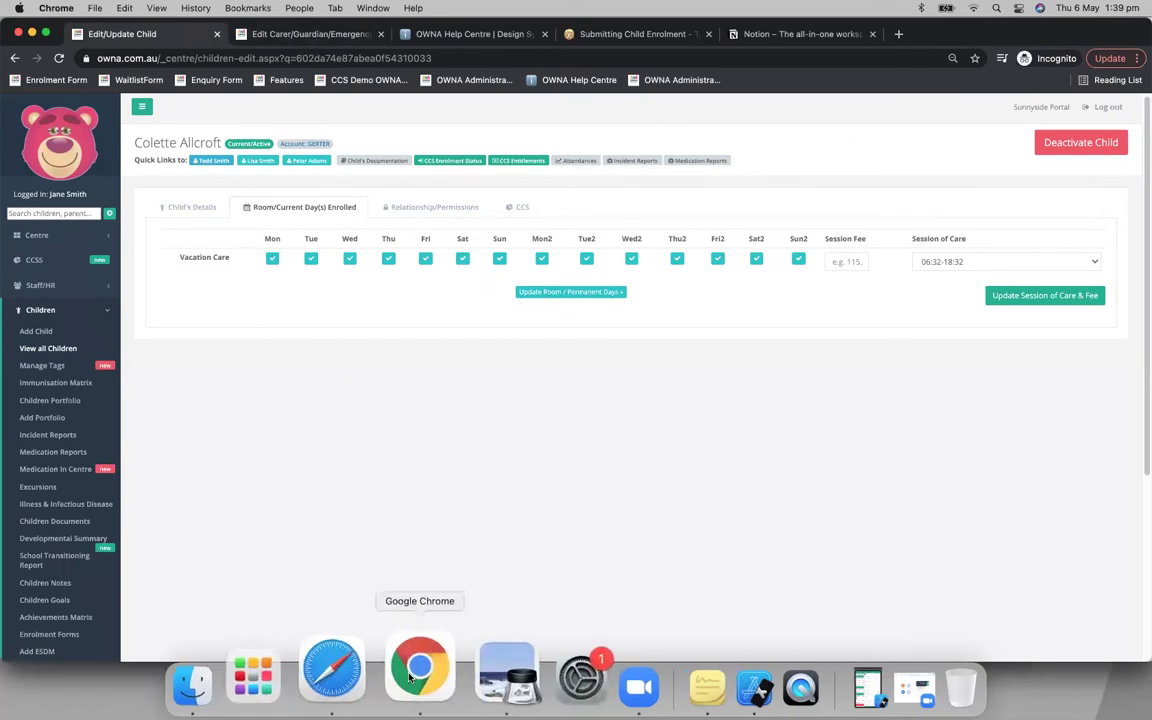
pyautogui.click(461, 688)
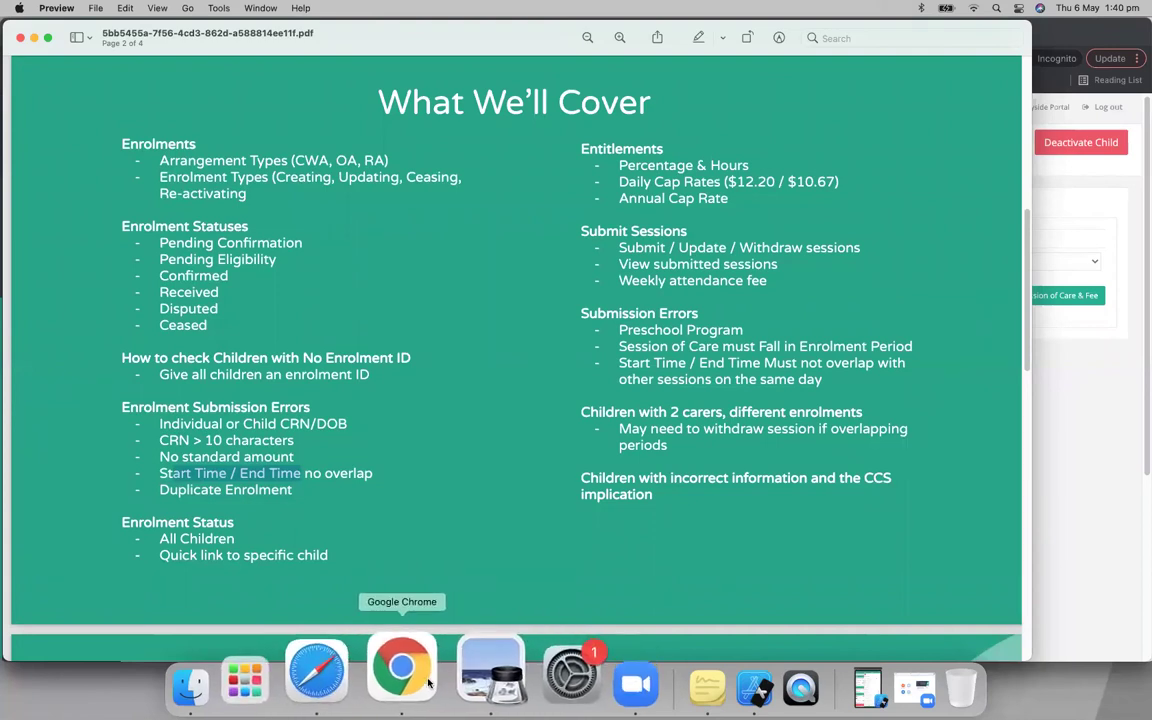
pyautogui.click(418, 682)
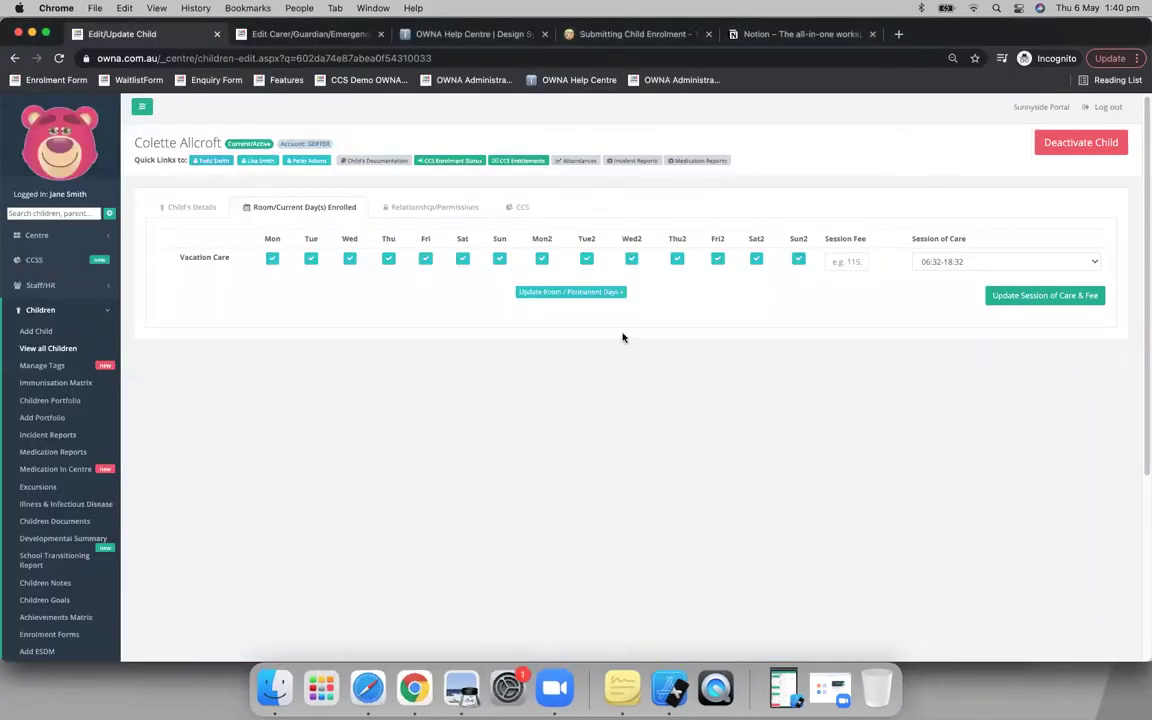
# Highlight the Start Time/End Time overlap error message in the child enrolment troubleshooting article
pyautogui.click(625, 35)
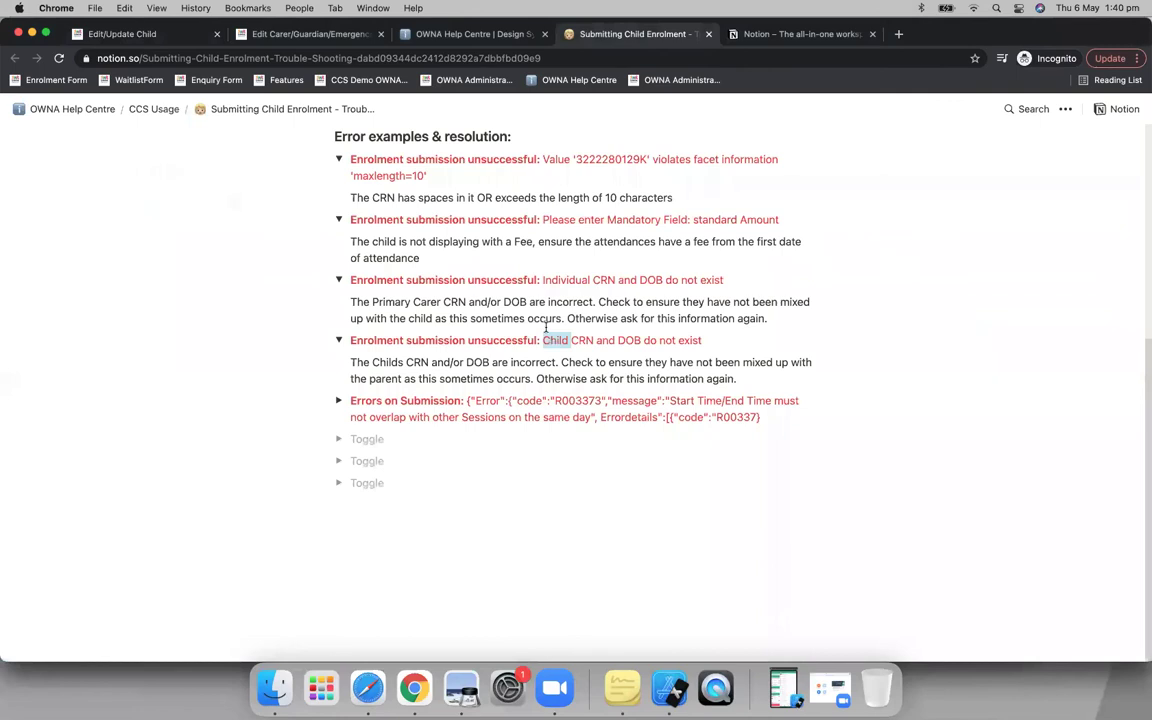
pyautogui.moveTo(673, 400); pyautogui.dragTo(489, 414)
pyautogui.click(553, 415)
# Open the child's permanent days form and set the Vacation Care session of care to 06:30-18:00
pyautogui.click(160, 36)
pyautogui.click(546, 291)
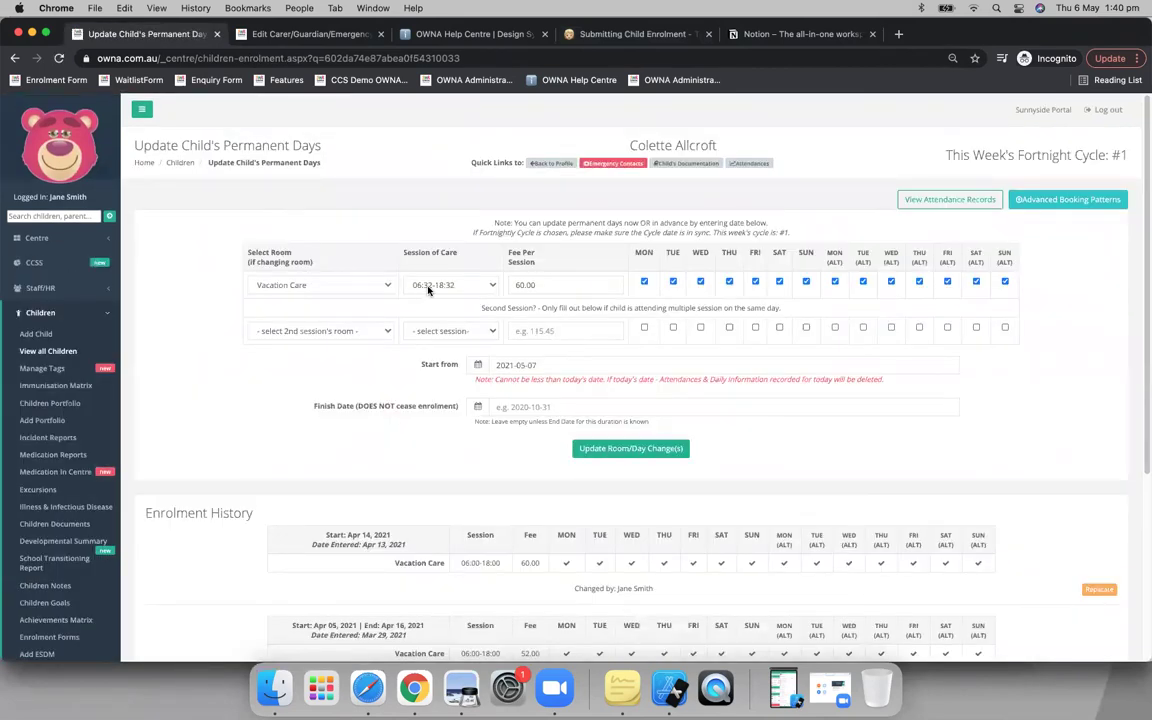
pyautogui.click(444, 287)
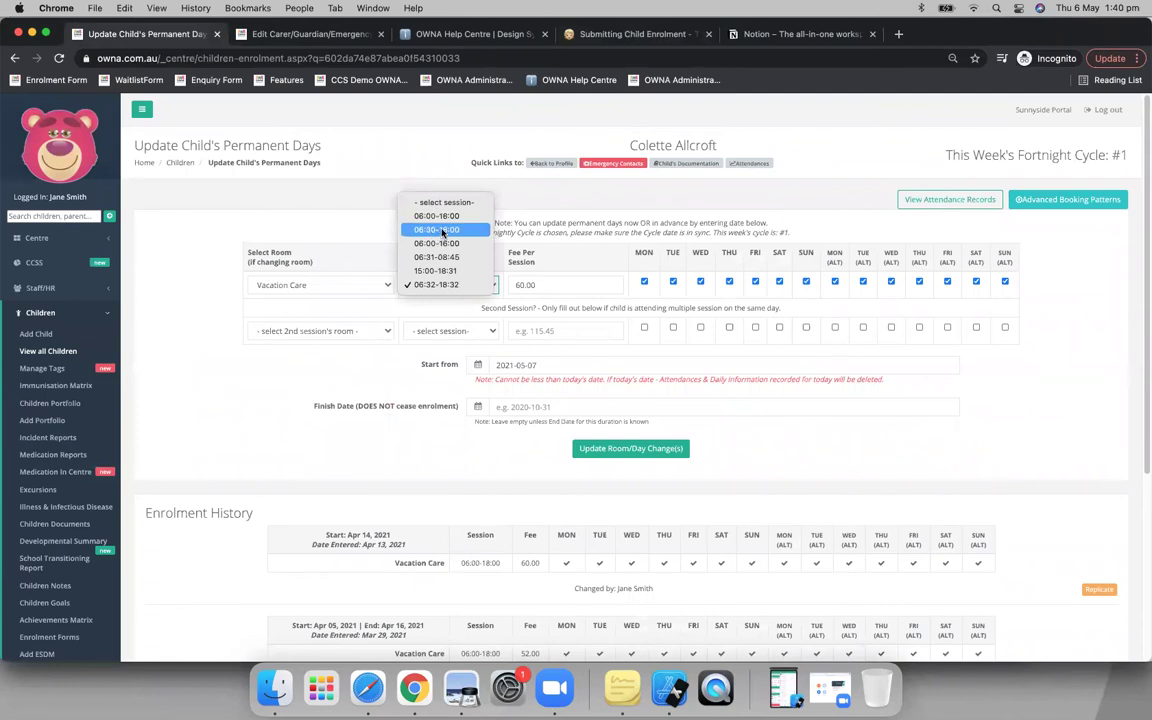
pyautogui.click(442, 231)
# Set the second session of care to 06:31-08:45 to demonstrate overlapping sessions on the same day
pyautogui.click(450, 331)
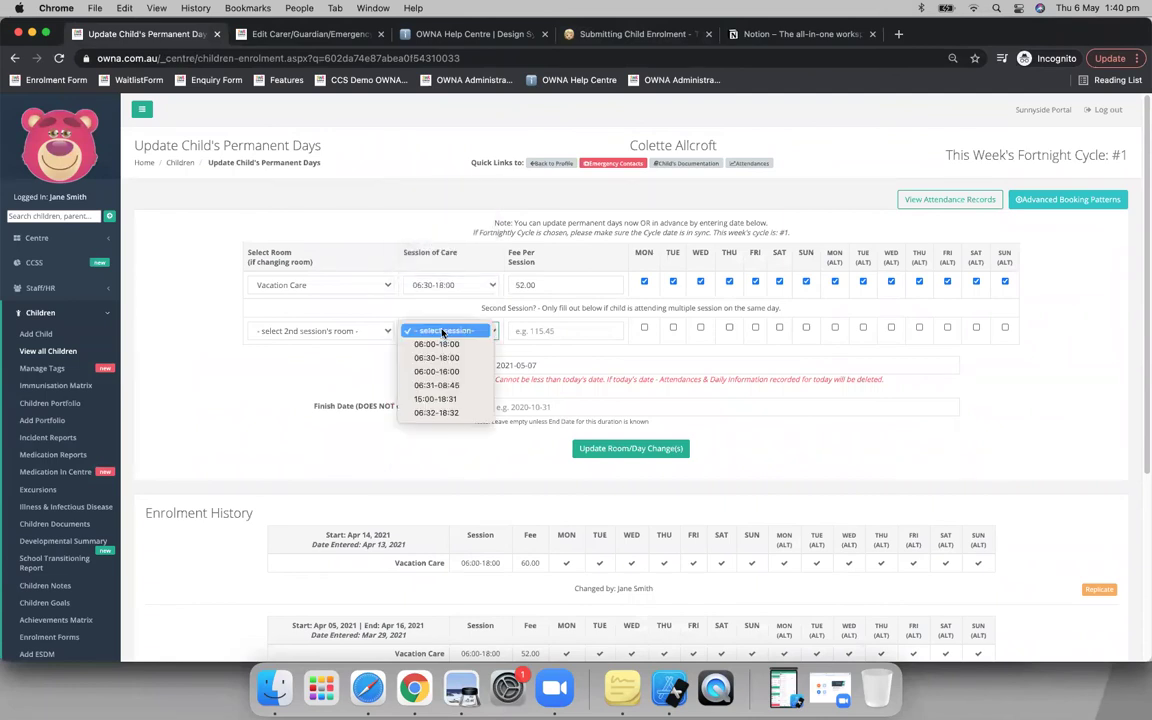
pyautogui.click(437, 358)
pyautogui.click(445, 331)
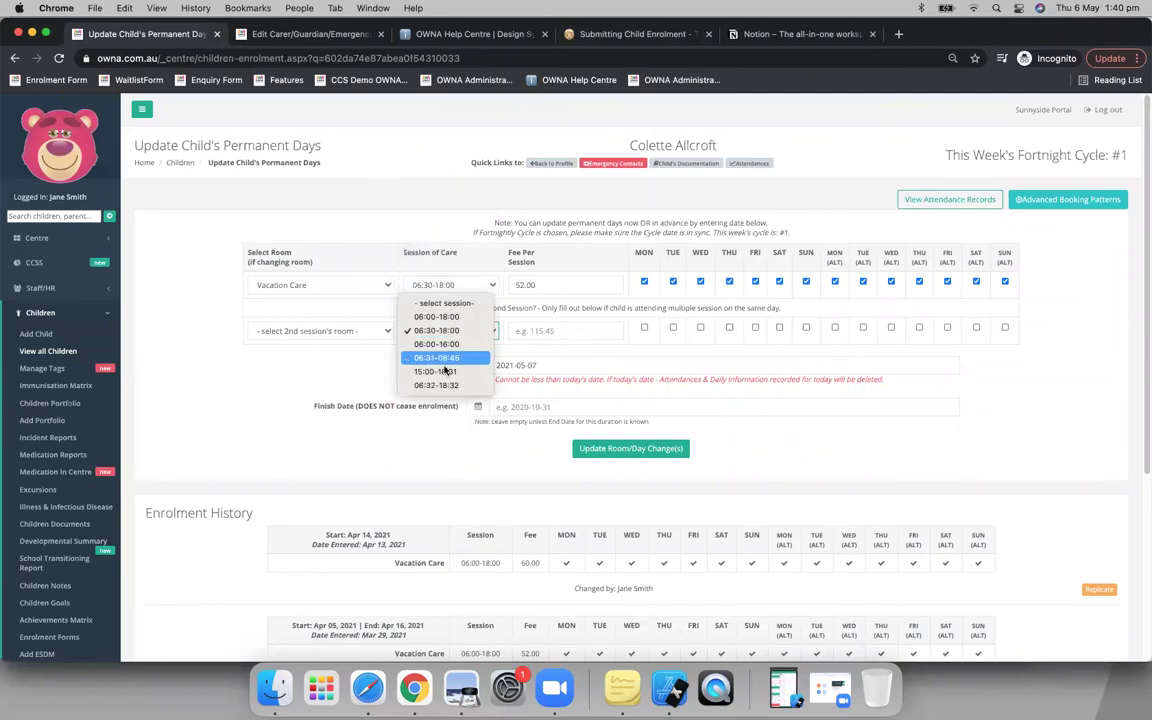
pyautogui.click(446, 358)
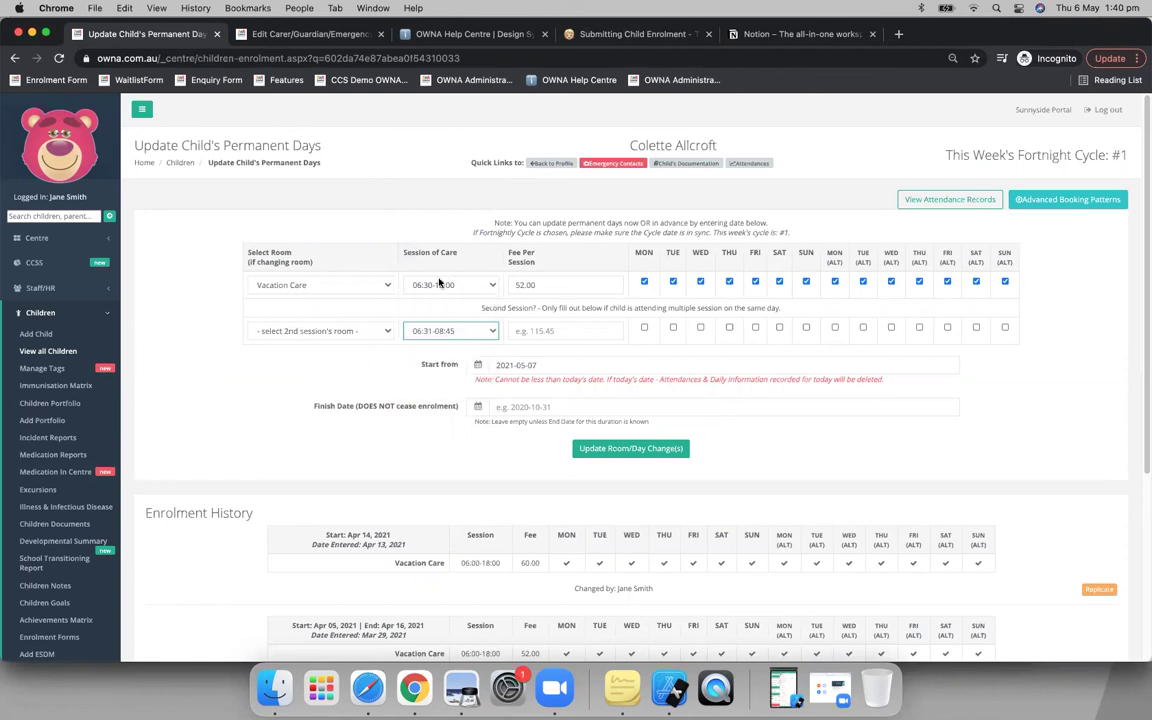
# Swap the overlapping sessions, setting the Vacation Care session to 06:31-08:45 and the second session to 06:30-18:00
pyautogui.click(440, 285)
pyautogui.click(440, 293)
pyautogui.click(440, 285)
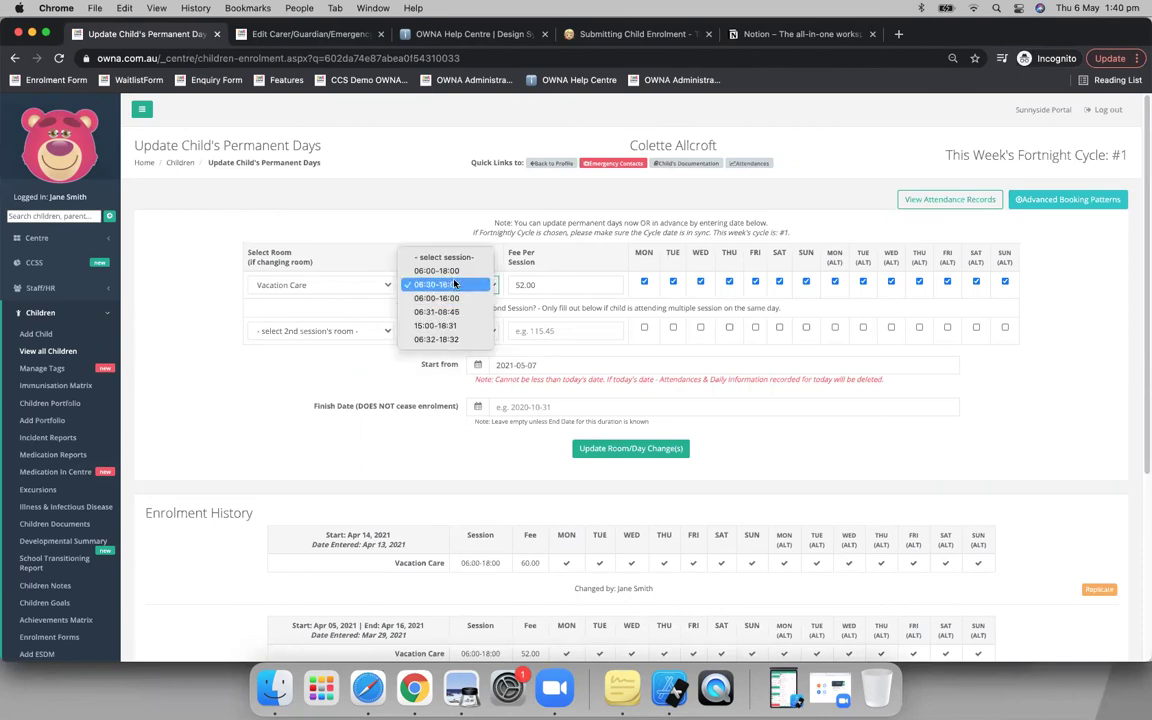
pyautogui.click(445, 311)
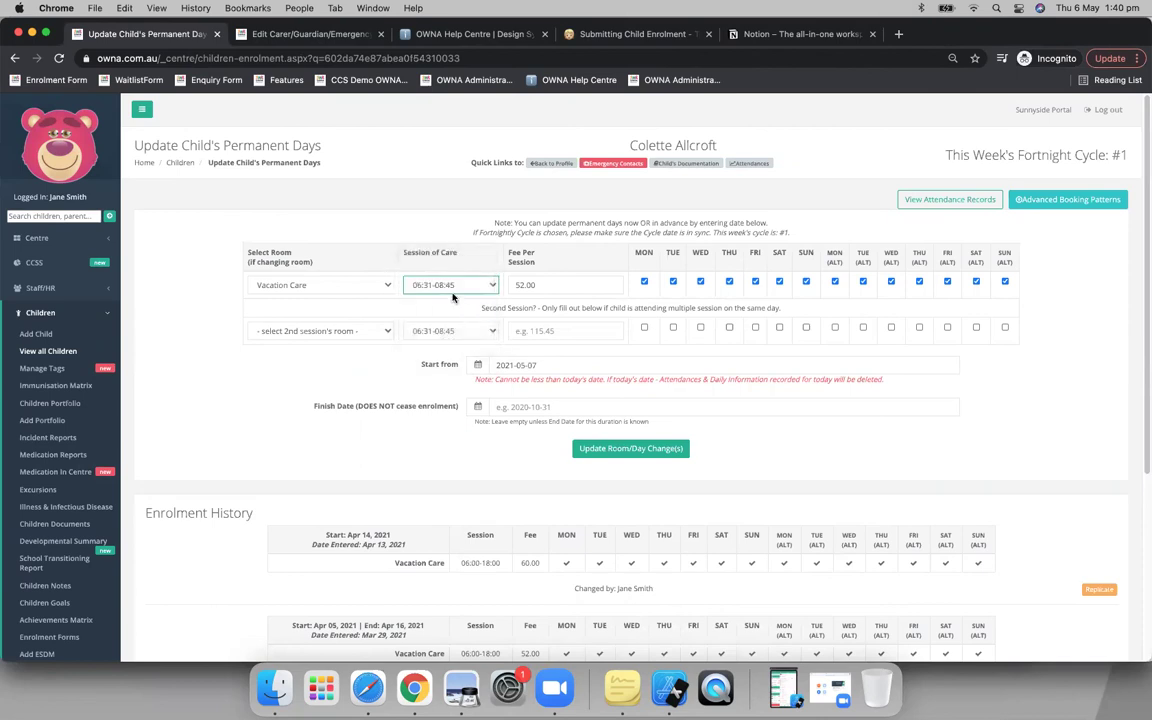
pyautogui.click(449, 333)
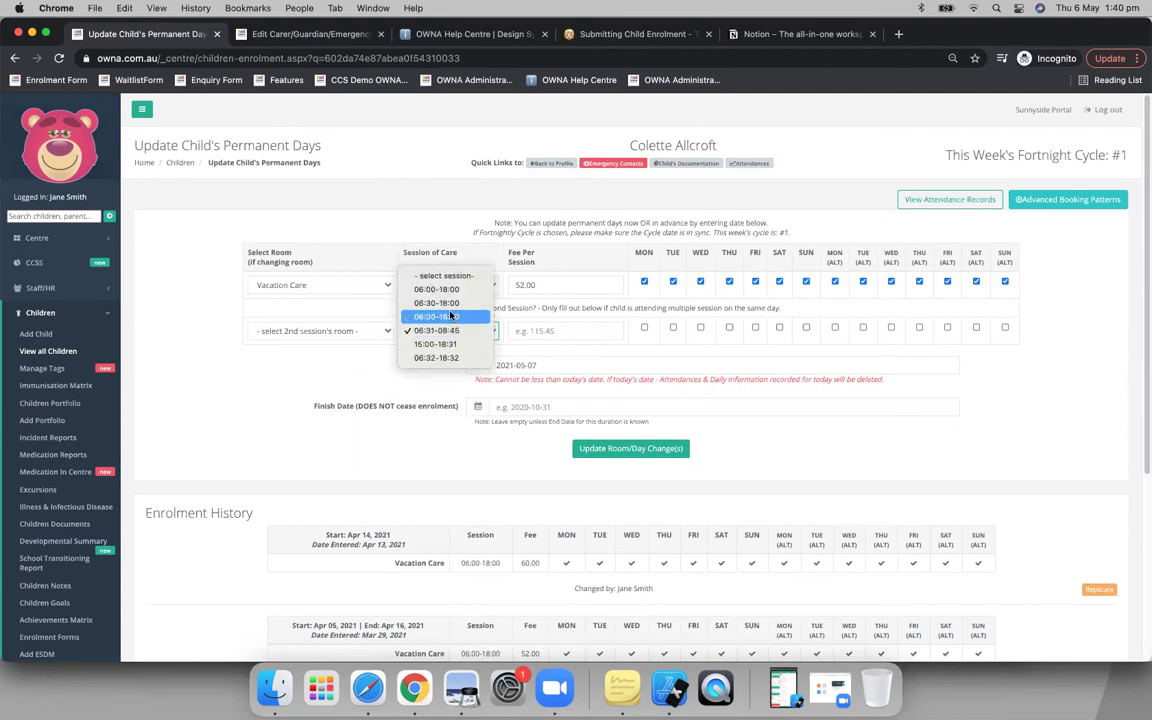
pyautogui.click(450, 304)
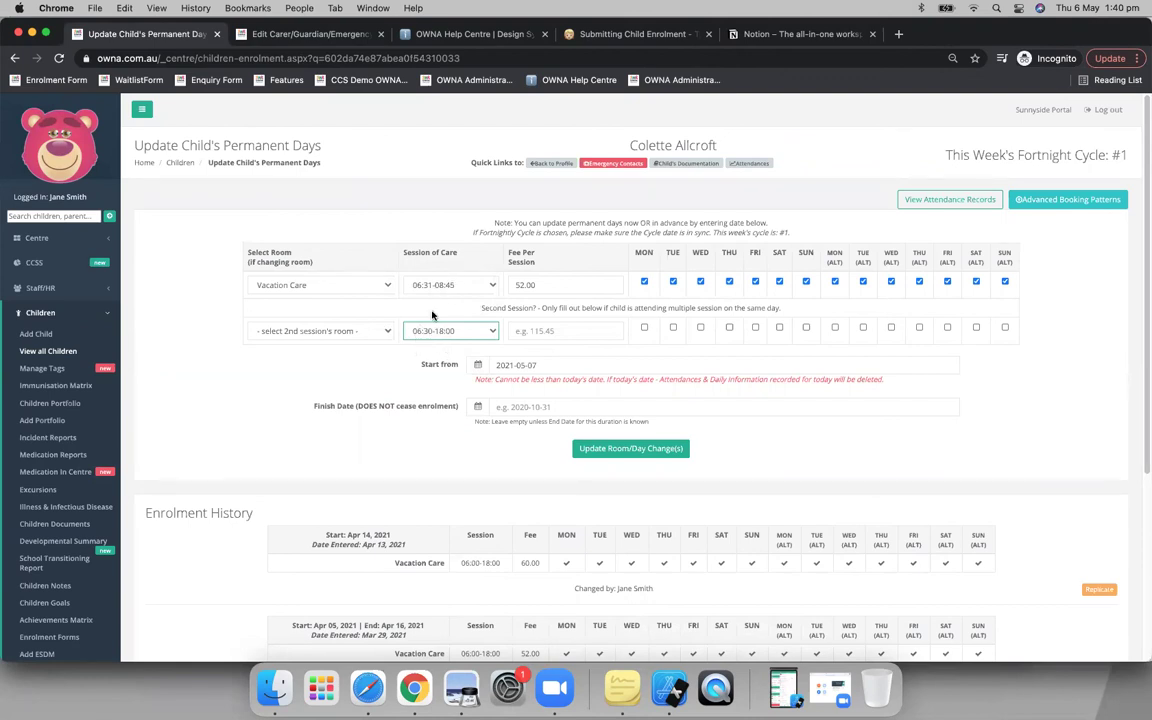
# Return to the carer's profile to review the CRN and DOB fields in the CCS details
pyautogui.click(313, 35)
pyautogui.rightClick(316, 37)
pyautogui.click(250, 178)
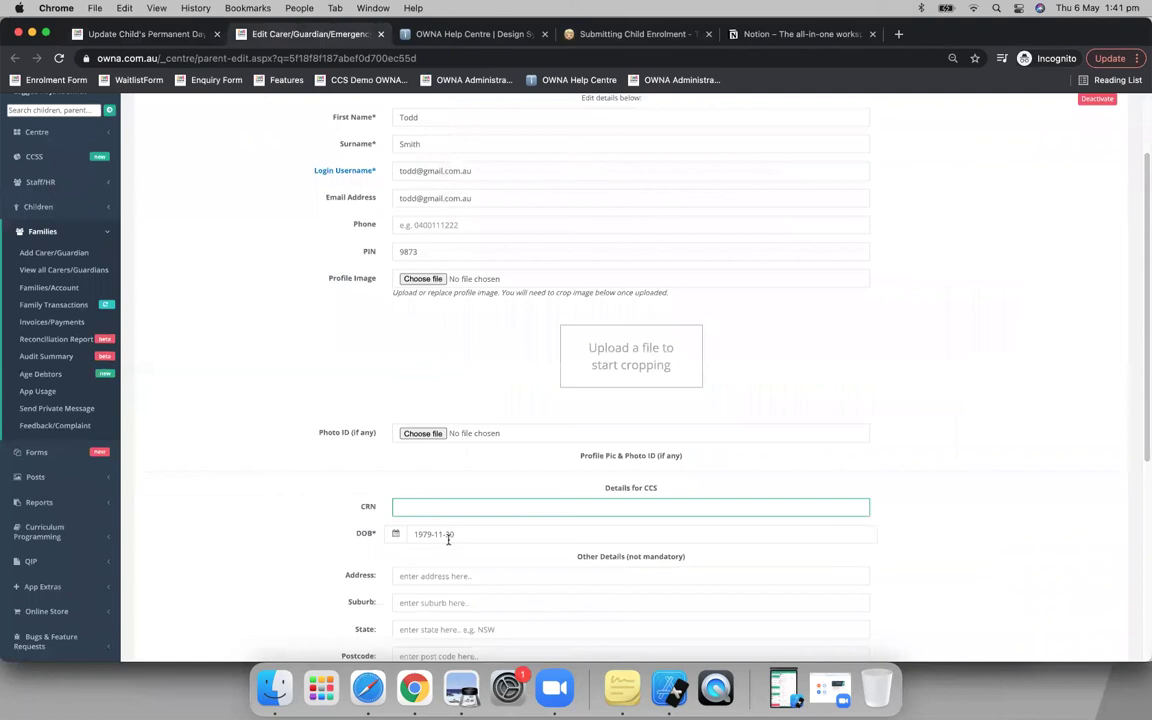
# Switch to Preview and highlight "Duplicate Enrolment" under Enrolment Submission Errors on the "What We'll Cover" slide
pyautogui.click(461, 687)
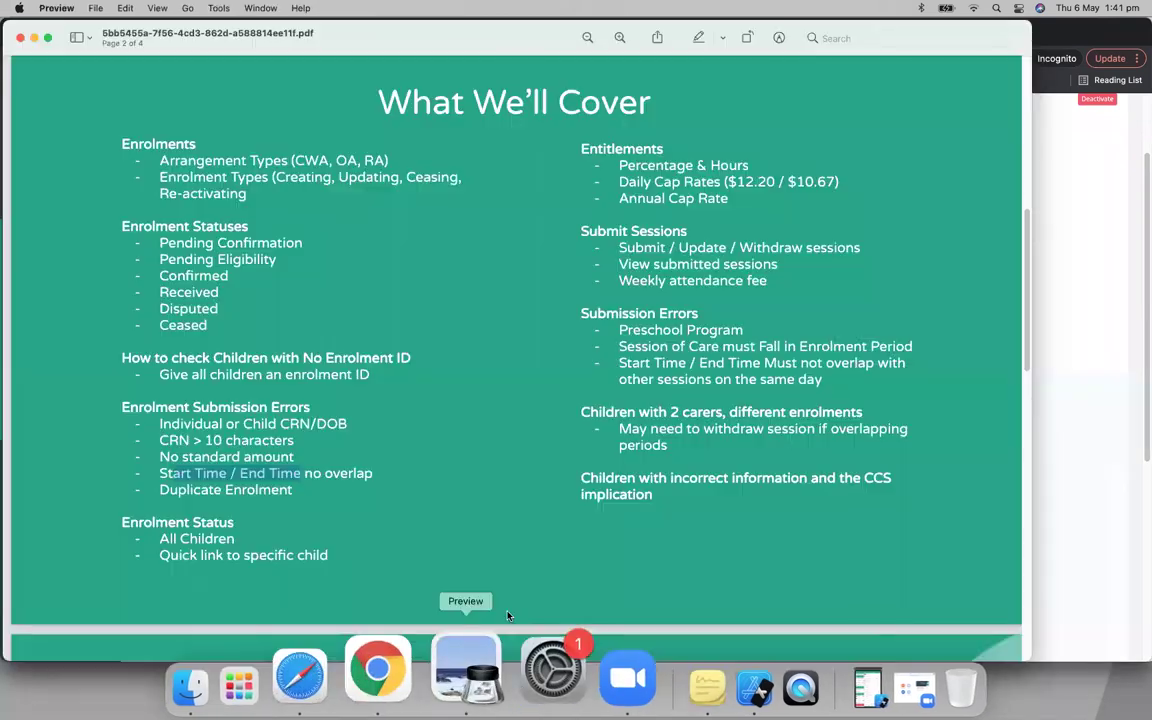
pyautogui.scroll(-1, 223, 516)
pyautogui.moveTo(119, 516); pyautogui.dragTo(294, 486)
pyautogui.click(235, 522)
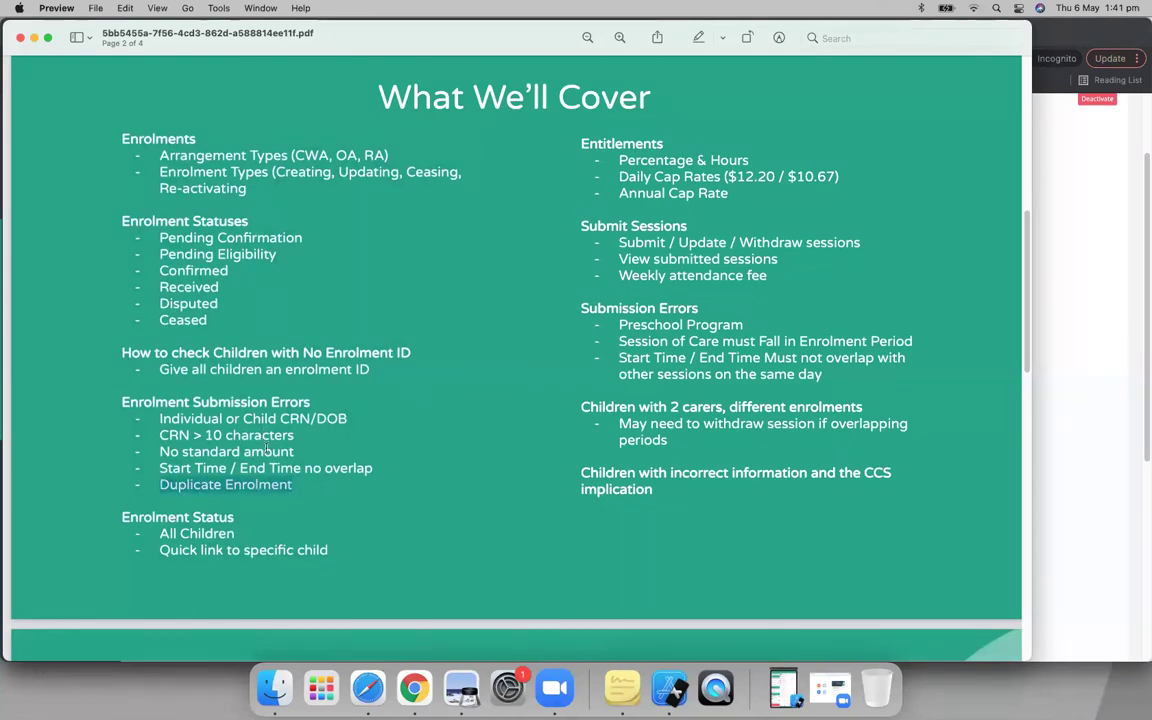